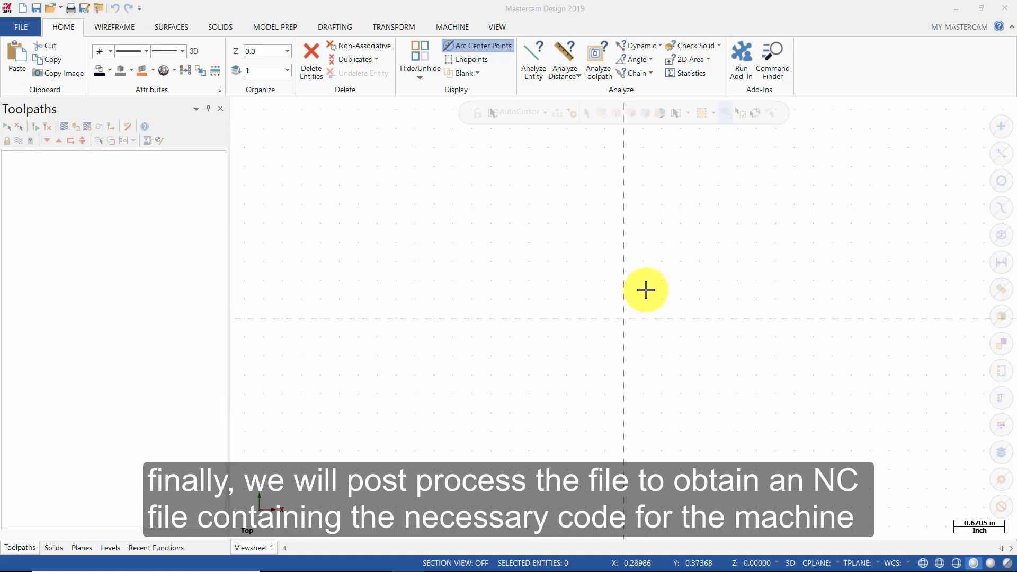
# Step: Draw a centre-point circle with a diameter of 2.0 in at the origin
pyautogui.click(114, 28)
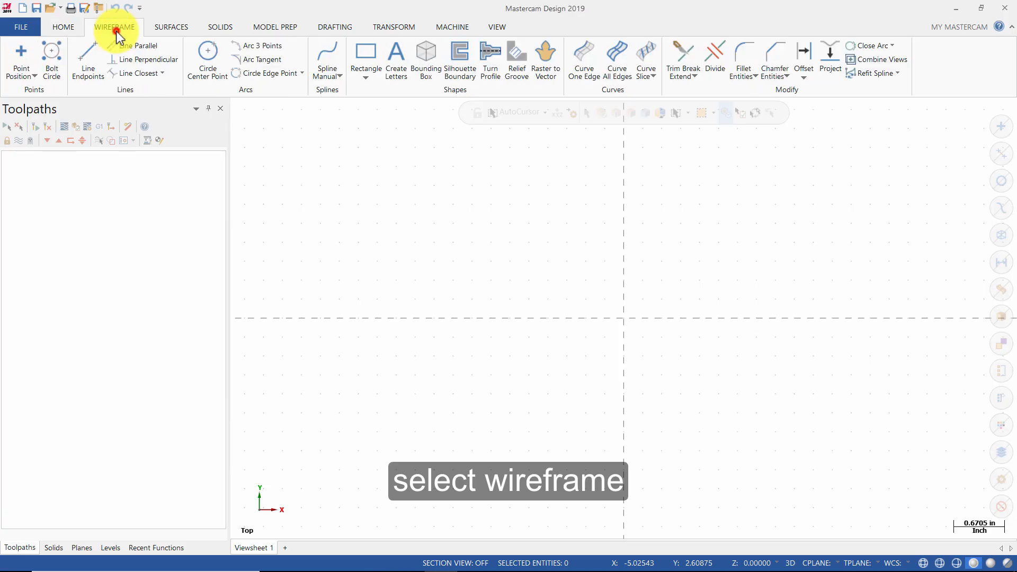
pyautogui.click(206, 53)
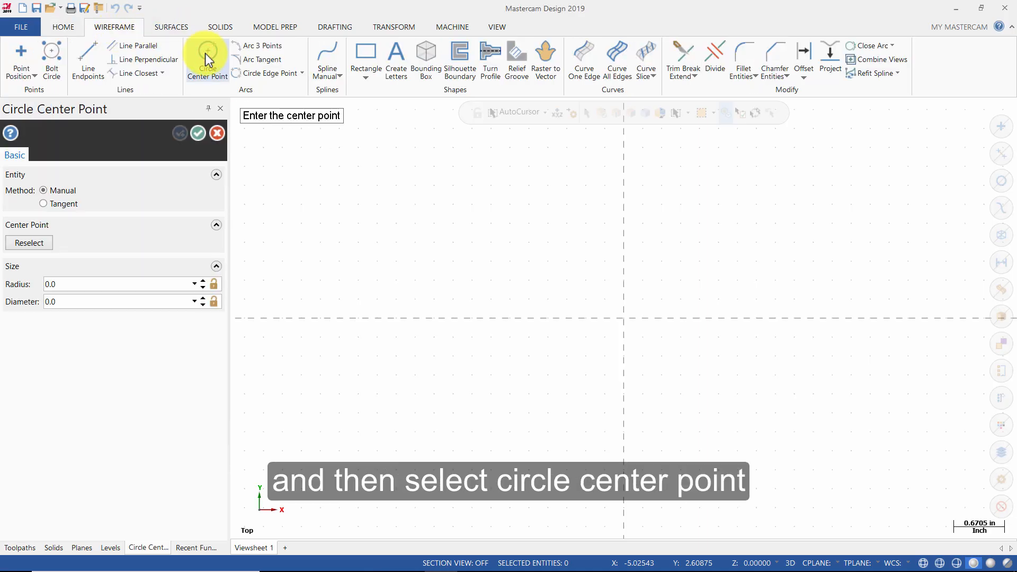
pyautogui.click(89, 303)
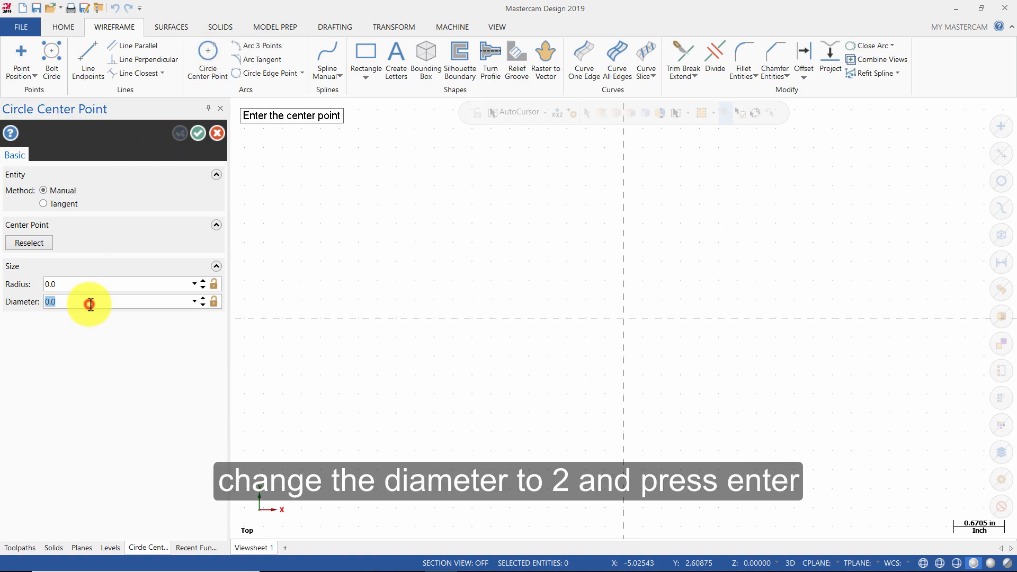
pyautogui.write('2')
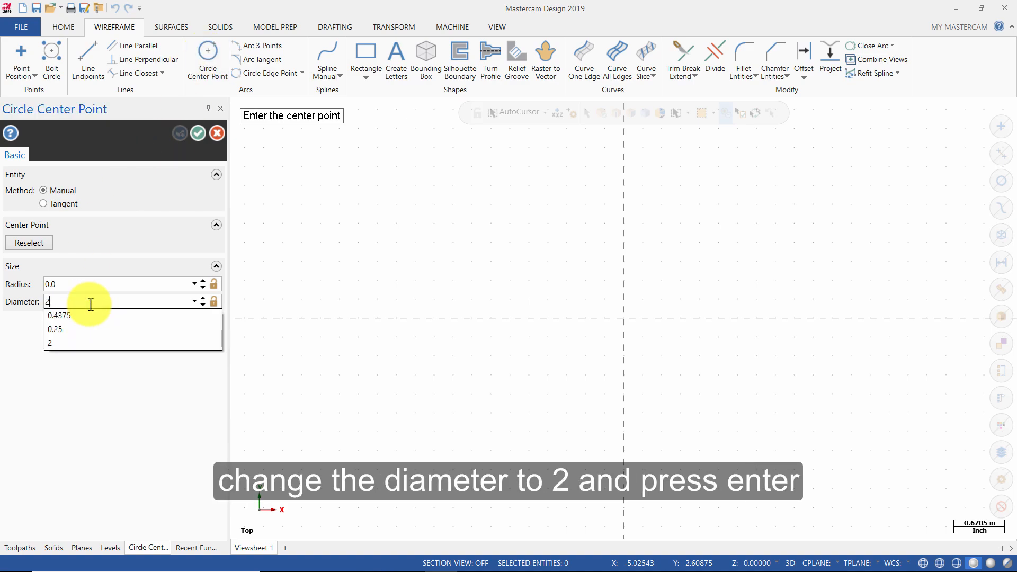
pyautogui.press('Return')
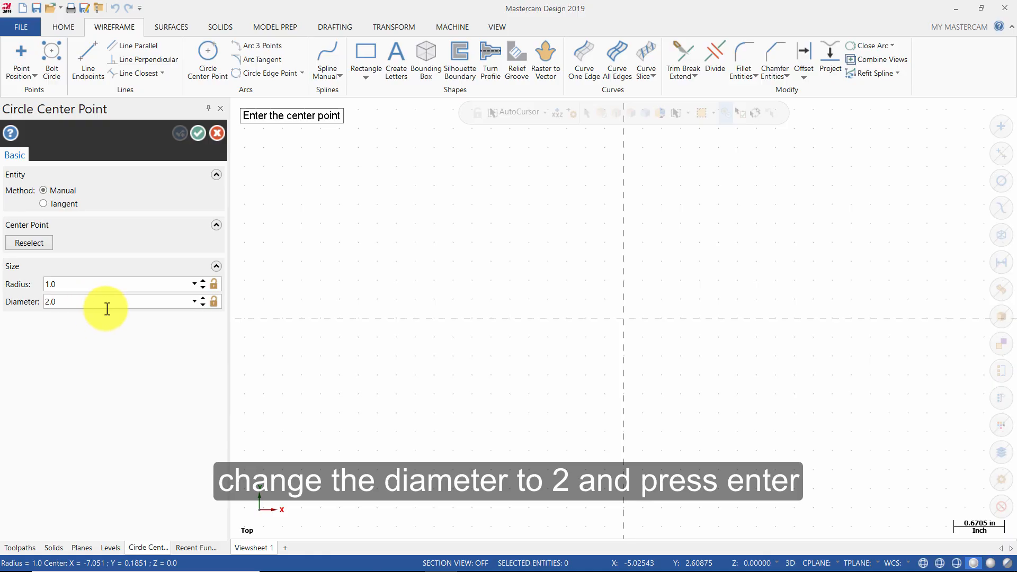
pyautogui.click(623, 319)
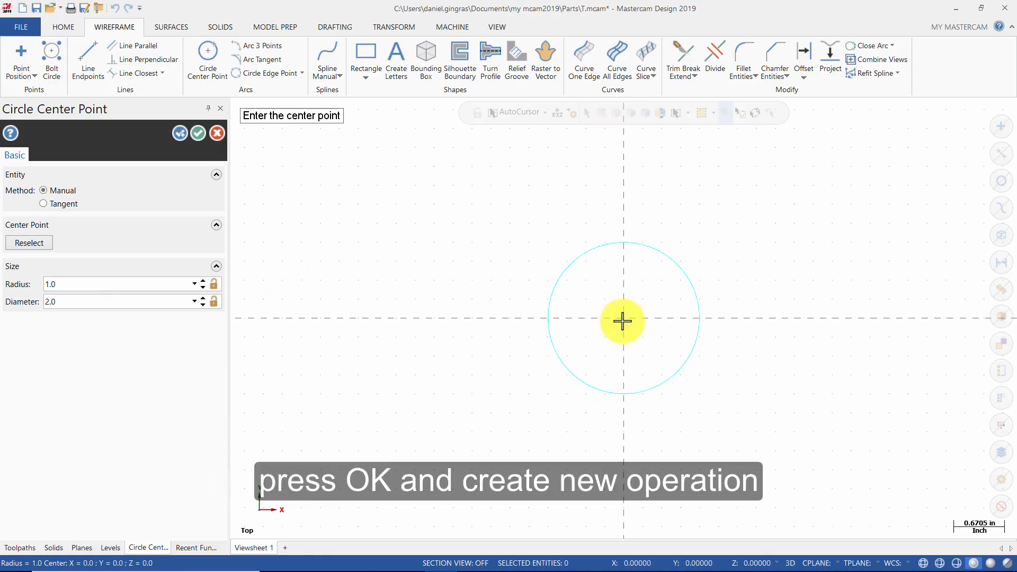
pyautogui.click(180, 134)
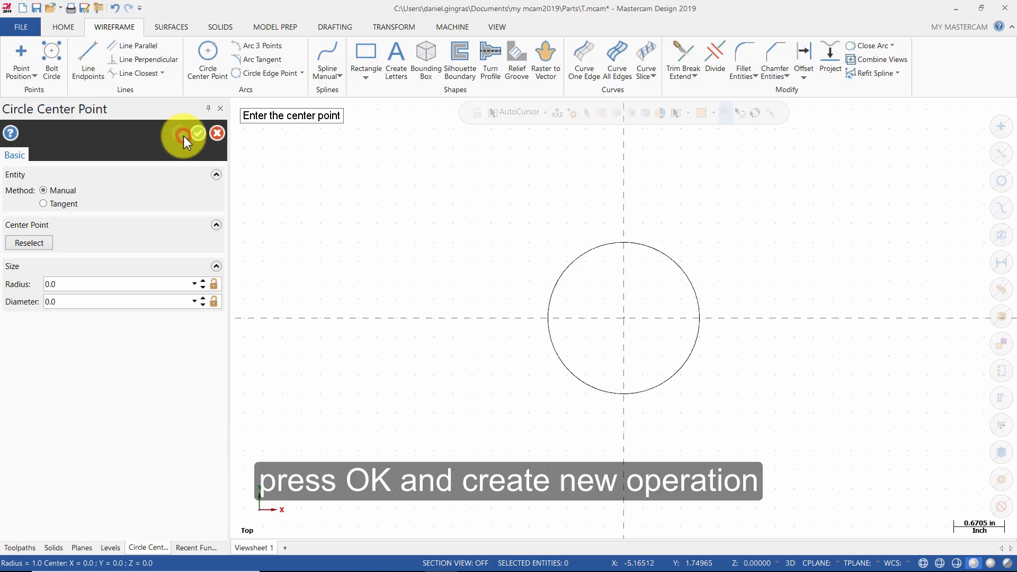
# Step: Draw a second, concentric circle with a diameter of 4.0 in at the origin and finish the circle command
pyautogui.click(132, 300)
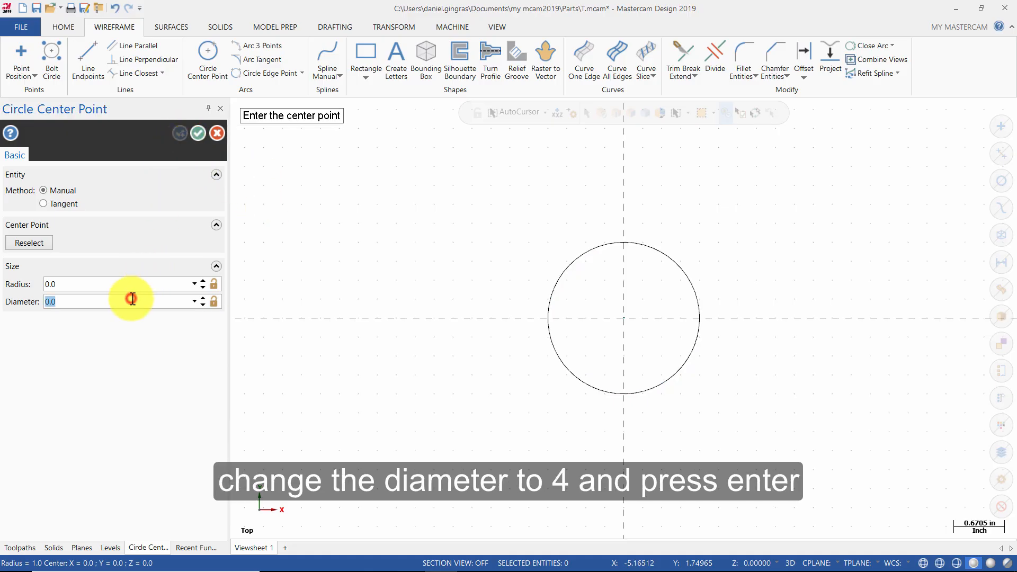
pyautogui.write('4')
pyautogui.press('Return')
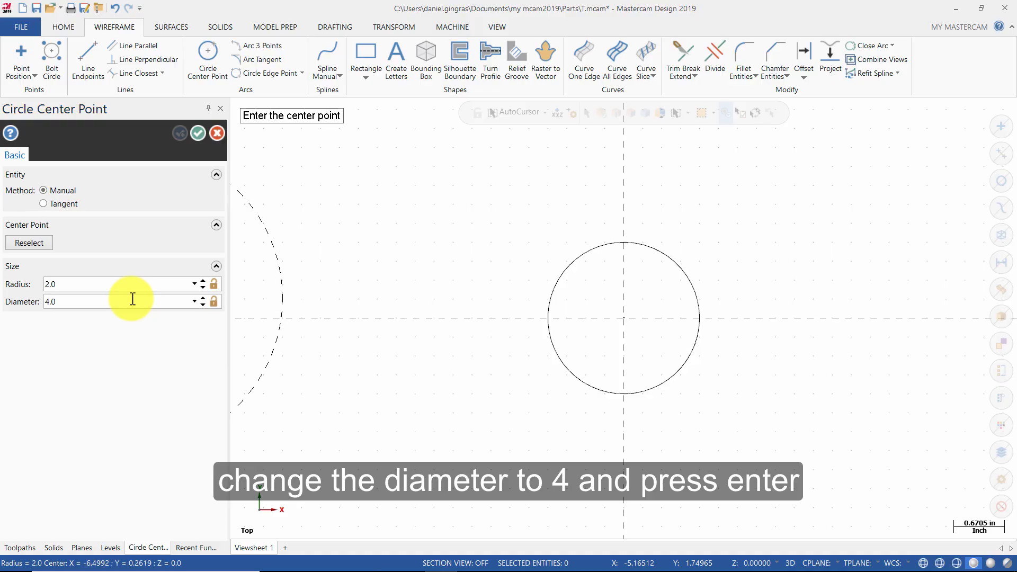
pyautogui.click(623, 319)
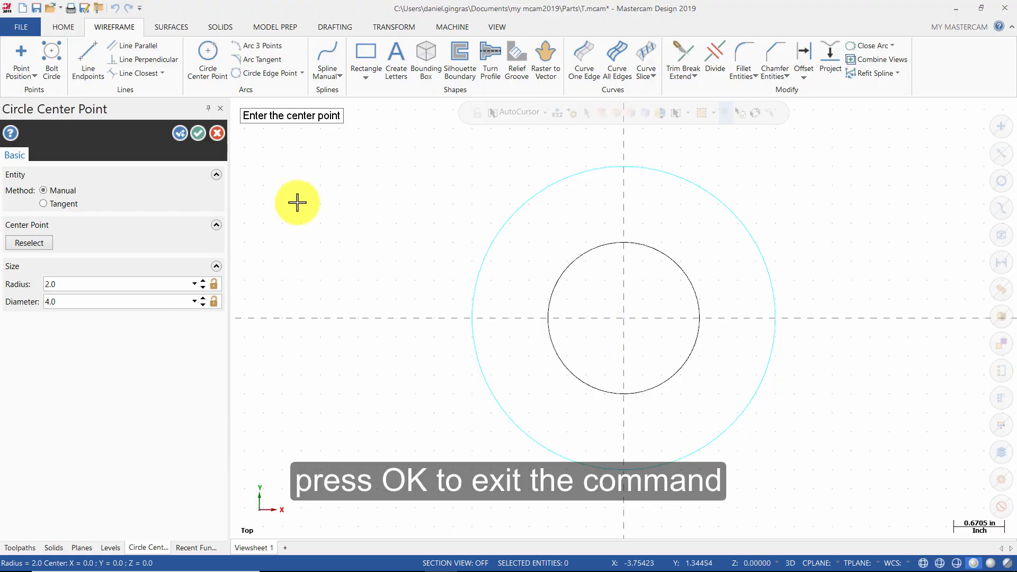
pyautogui.click(198, 133)
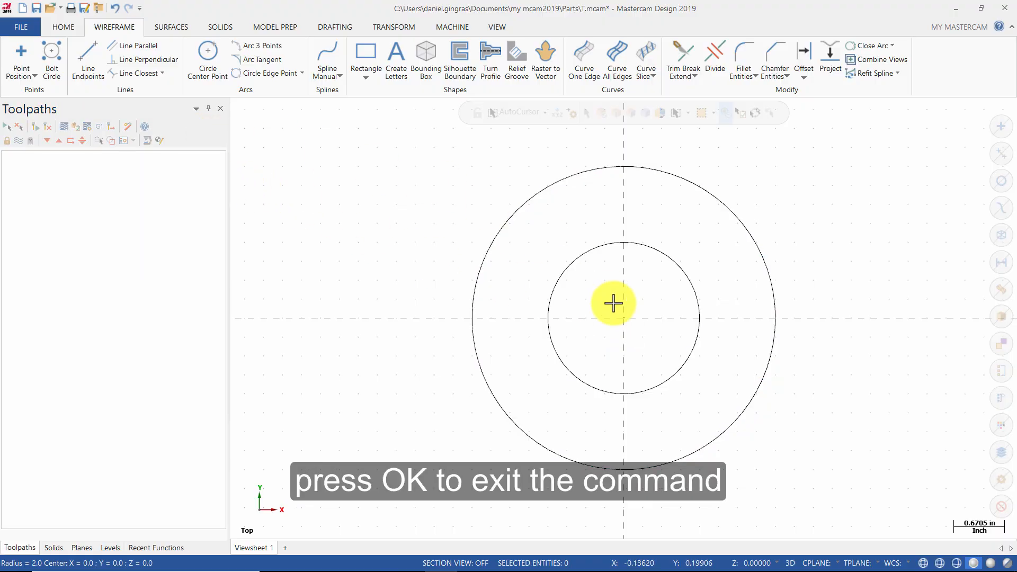
# Step: Draw a two-endpoint line across the outer circle from its upper quadrant point to its lower quadrant point
pyautogui.click(83, 60)
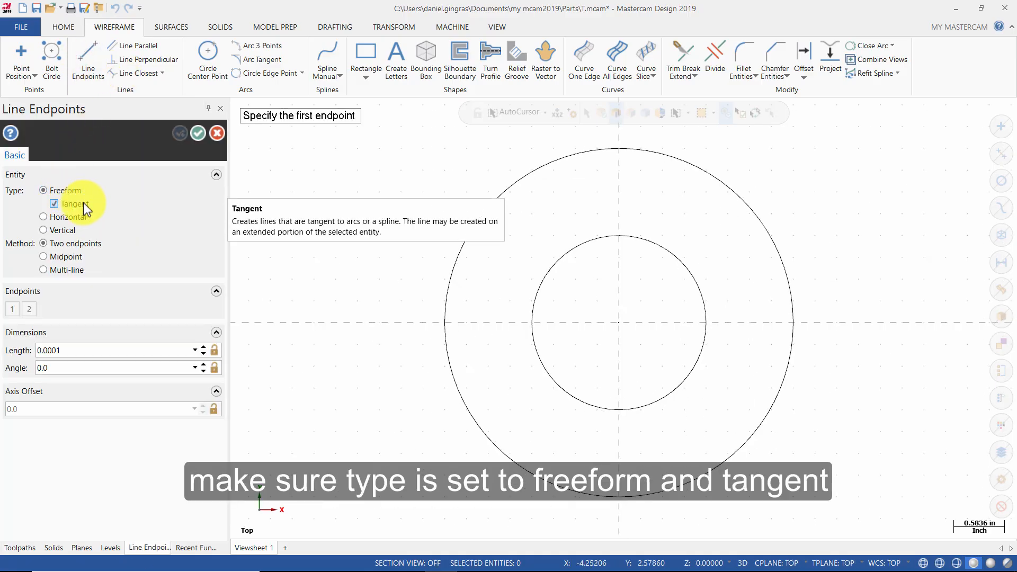
pyautogui.click(544, 112)
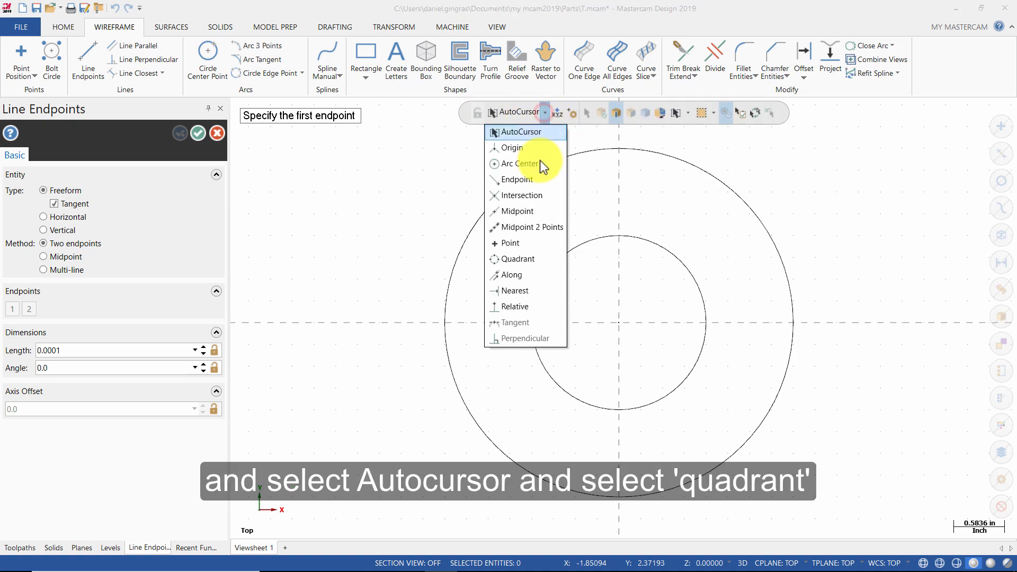
pyautogui.click(516, 260)
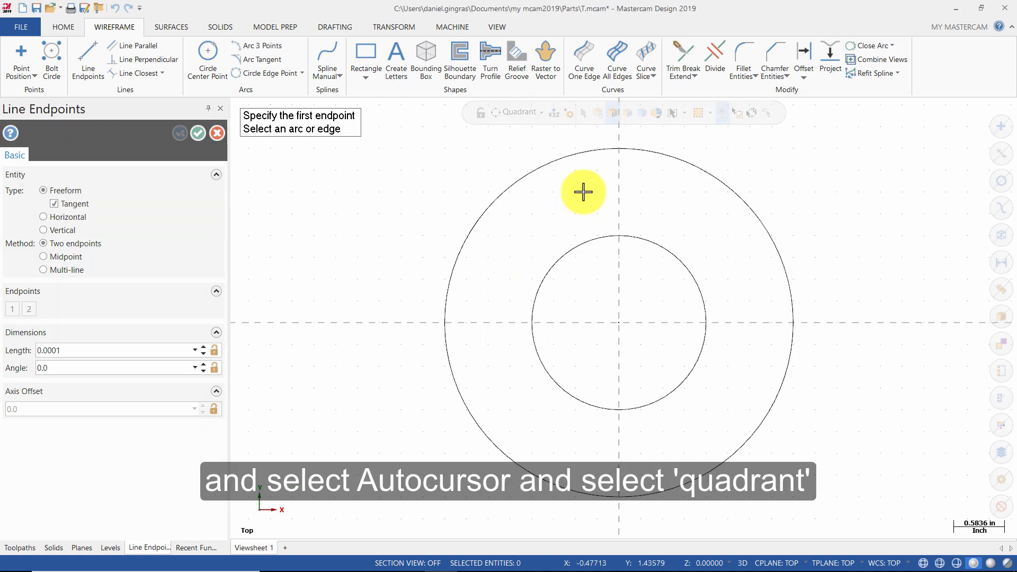
pyautogui.click(618, 150)
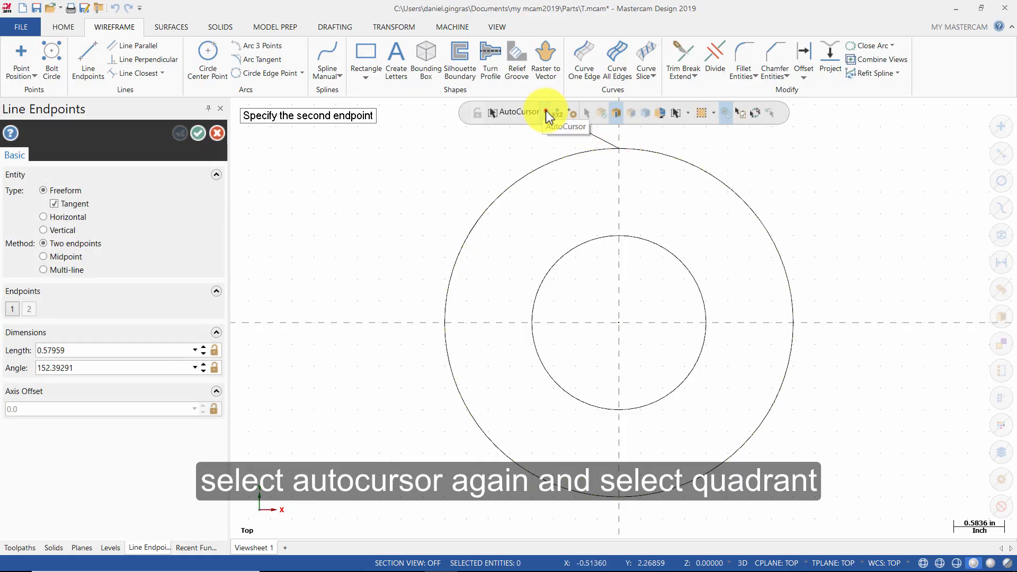
pyautogui.click(545, 113)
pyautogui.click(518, 259)
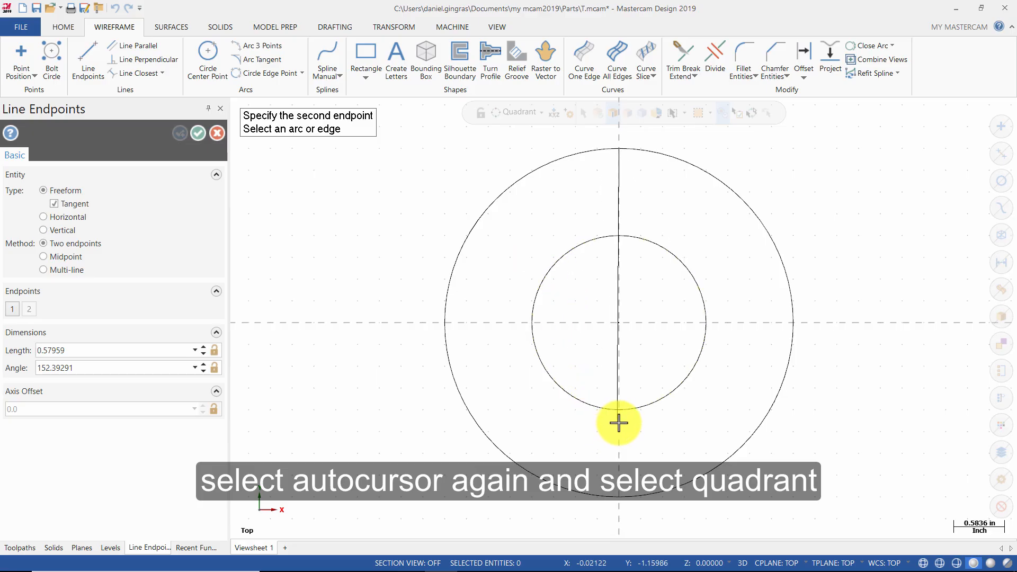
pyautogui.click(619, 497)
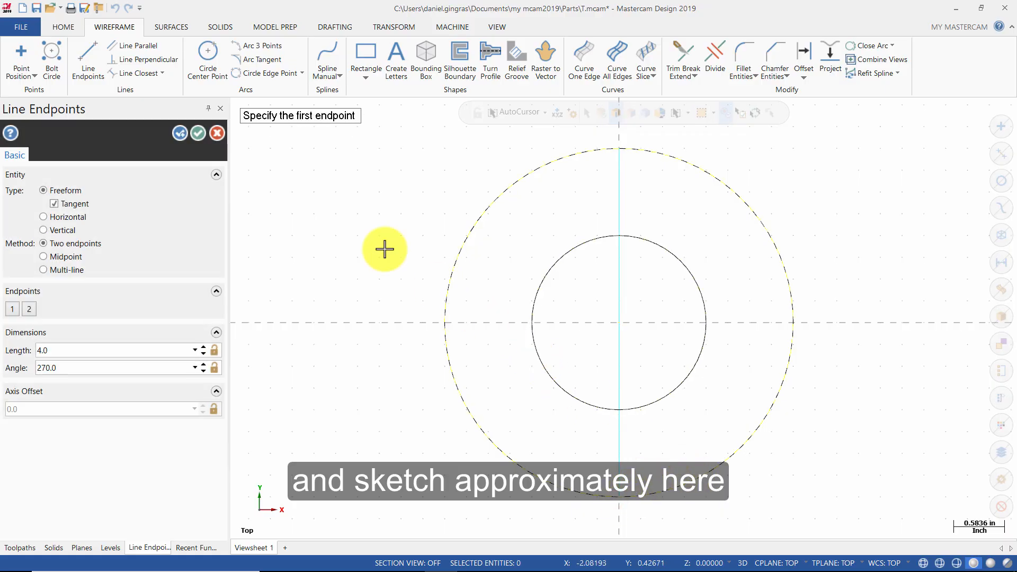
pyautogui.click(198, 133)
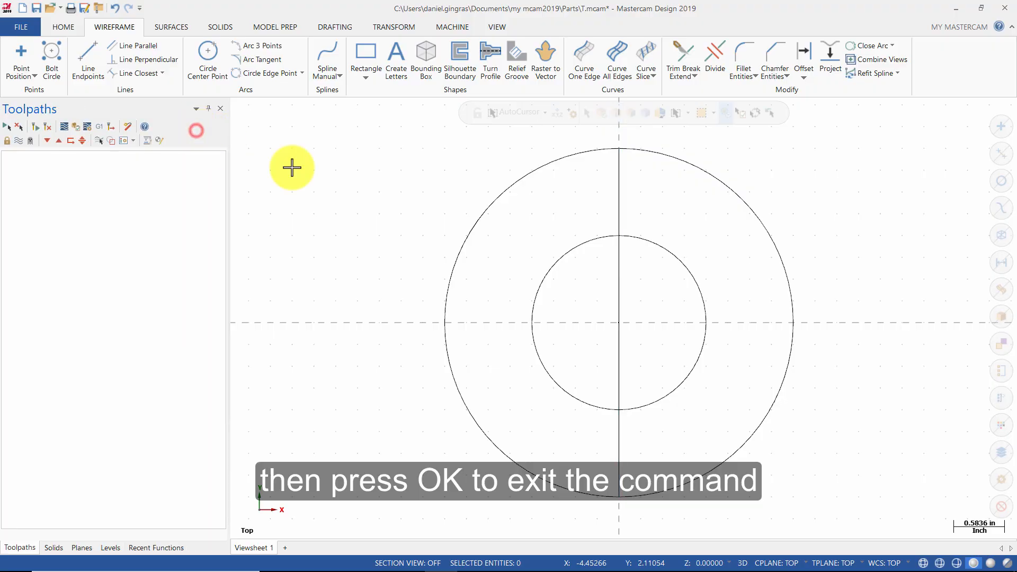
# Step: Remove both arc portions of the outer circle on the +X side of the vertical line using Divide set to Trim
pyautogui.click(717, 67)
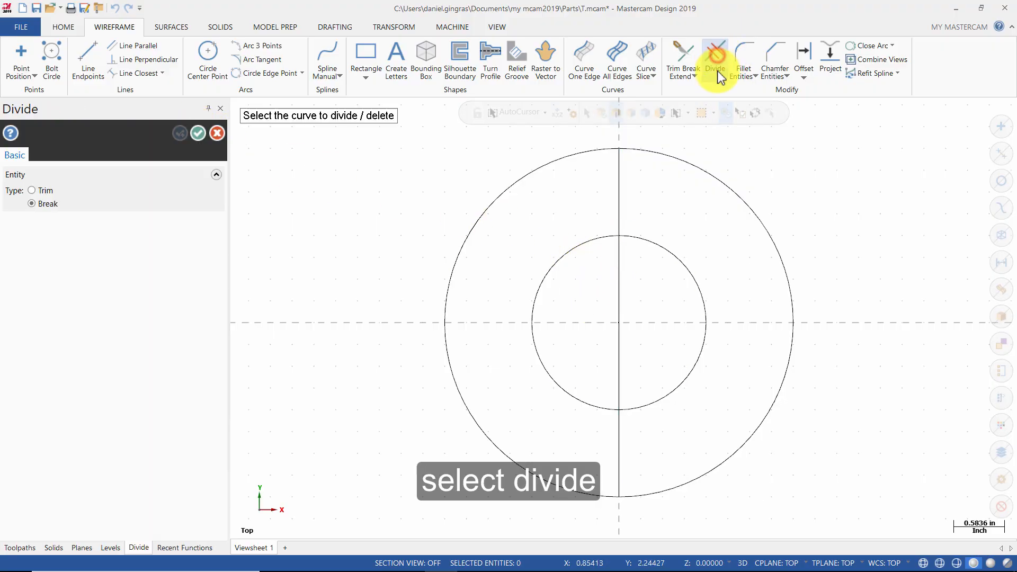
pyautogui.click(50, 191)
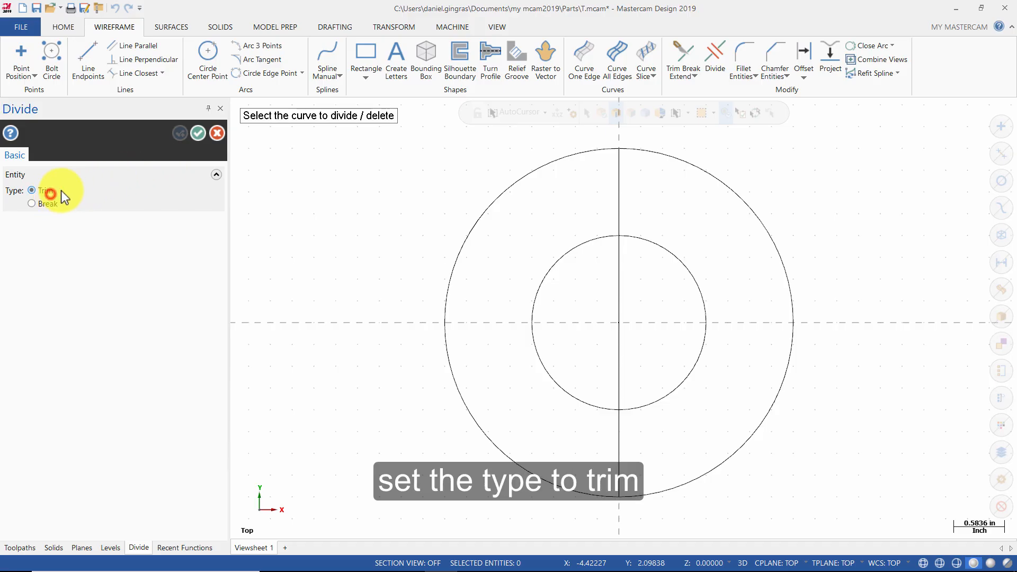
pyautogui.click(757, 213)
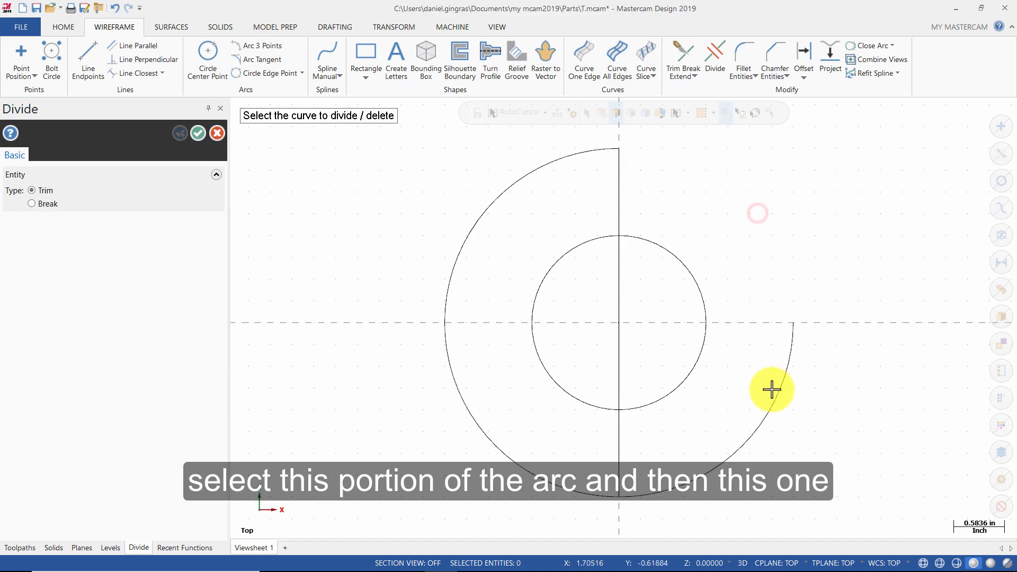
pyautogui.click(777, 407)
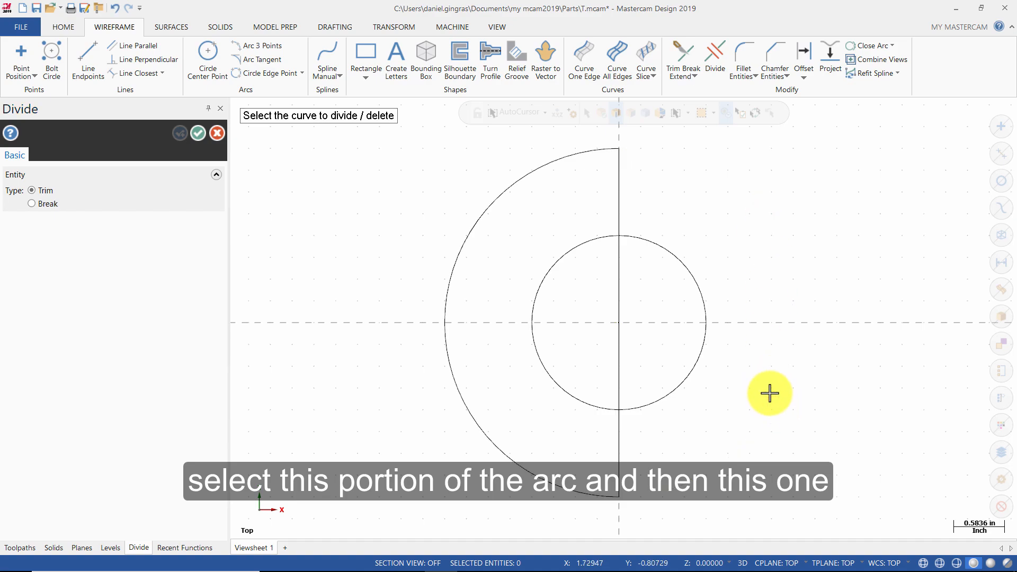
pyautogui.click(198, 133)
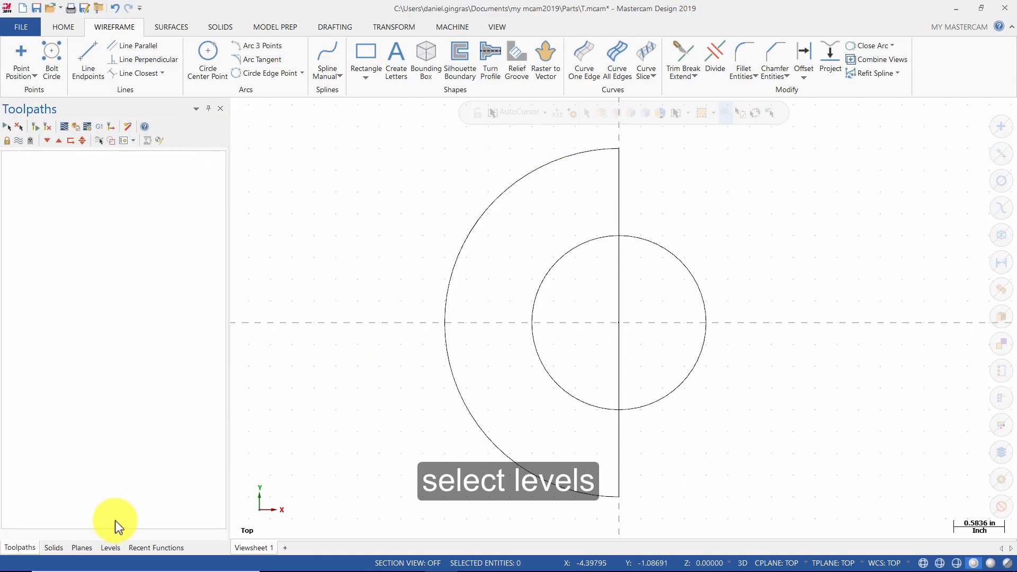
# Step: Name level 1 "Solid Wireframe" in the level manager
pyautogui.click(110, 548)
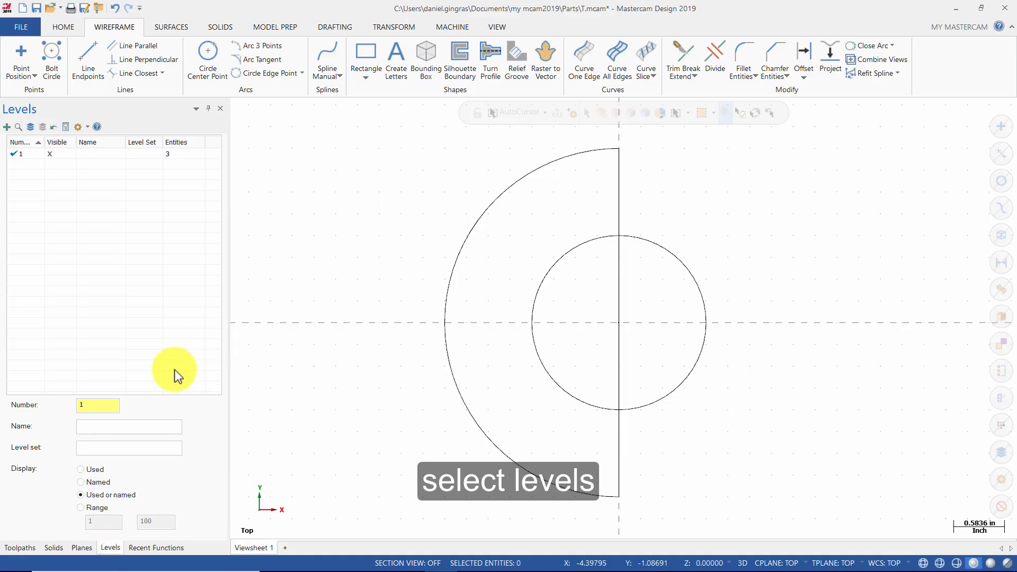
pyautogui.click(121, 426)
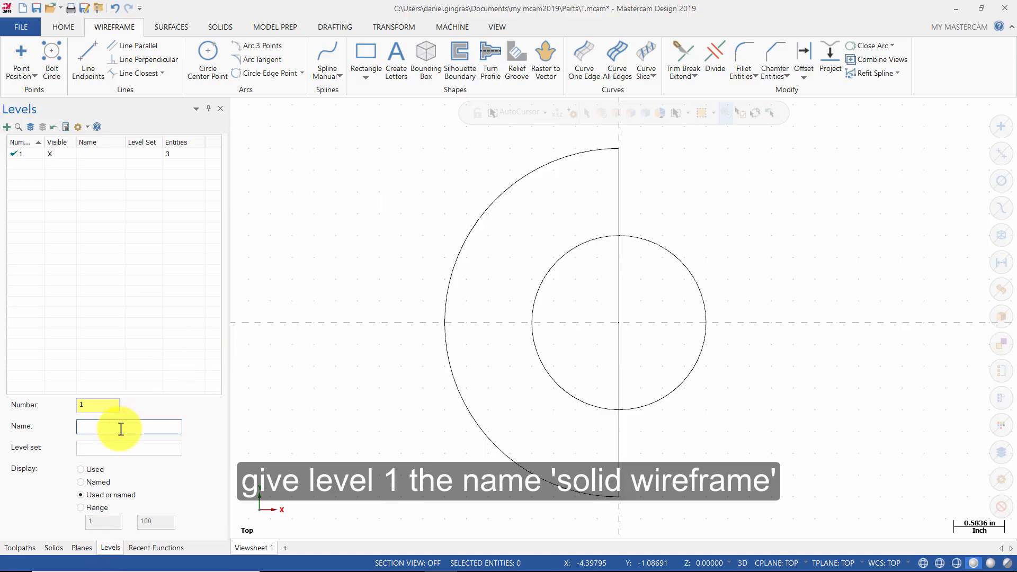
pyautogui.write('Solid Wireframe')
pyautogui.press('Return')
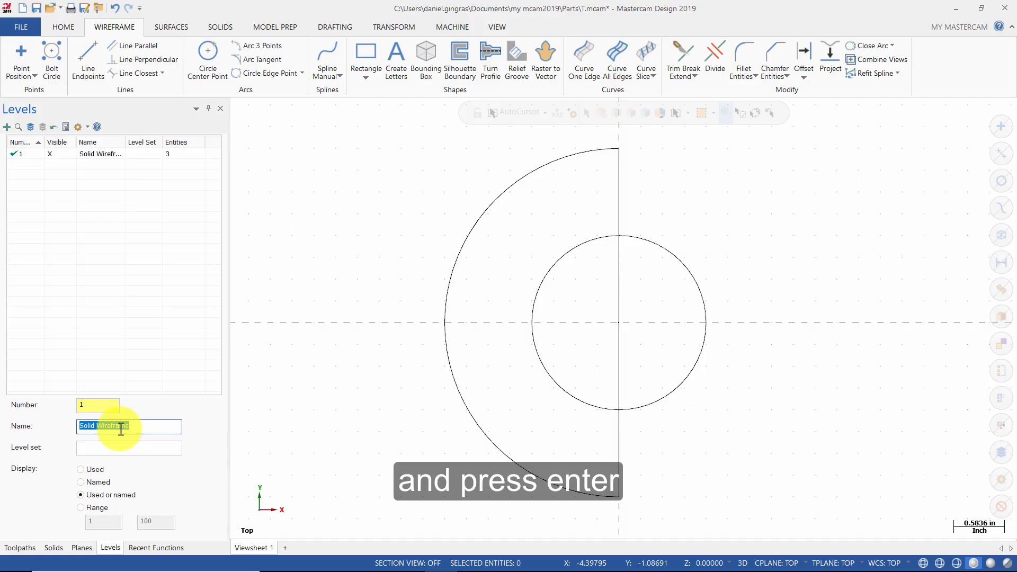
# Step: Create level 2 named "Surface" as the active level and hide level 1
pyautogui.click(100, 403)
pyautogui.write('2')
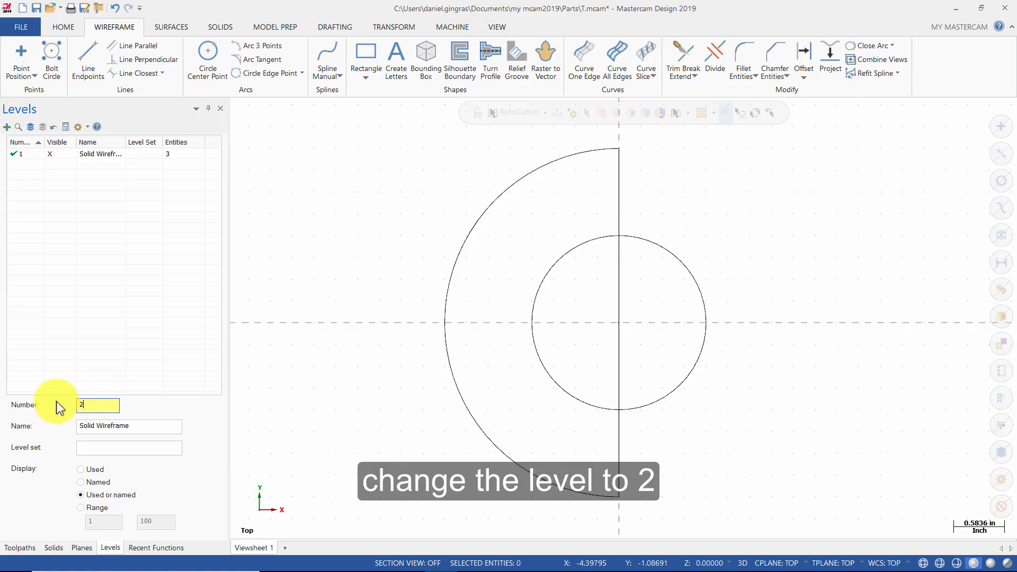
pyautogui.click(150, 422)
pyautogui.write('Surface')
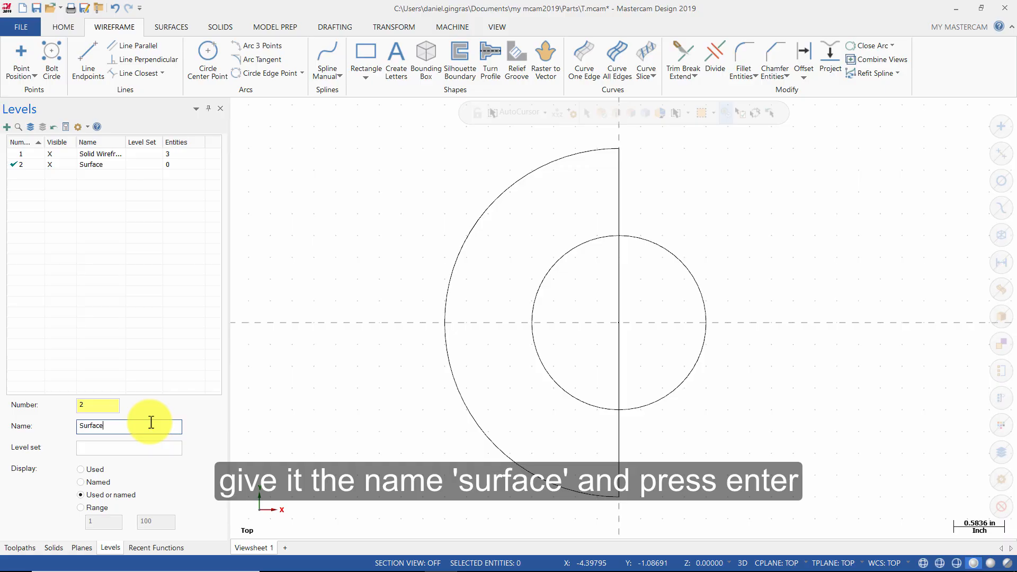
pyautogui.press('Return')
pyautogui.click(55, 154)
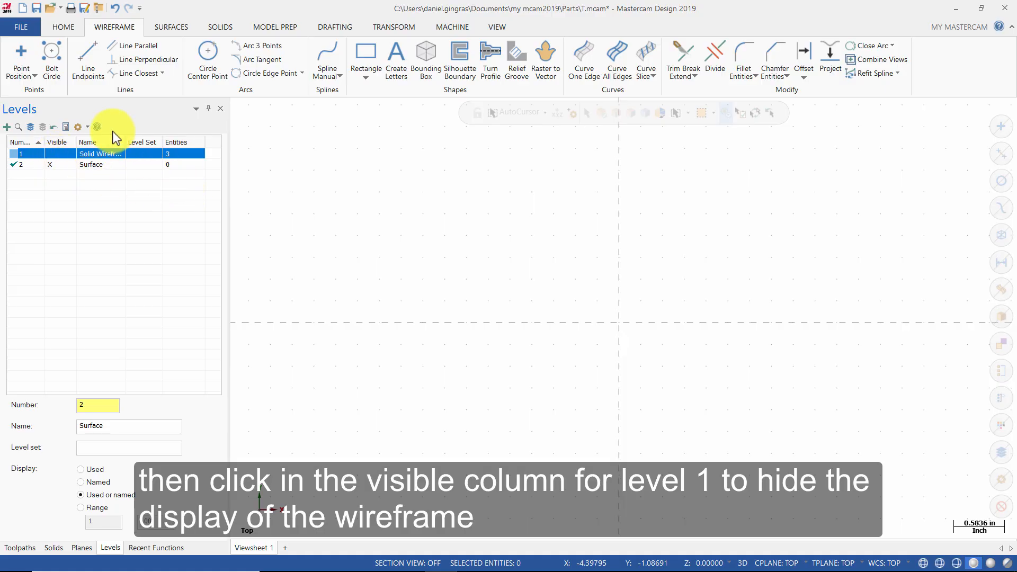
# Step: Create a point at coordinates 0,1,0 and keep the point command ready for another point
pyautogui.click(21, 58)
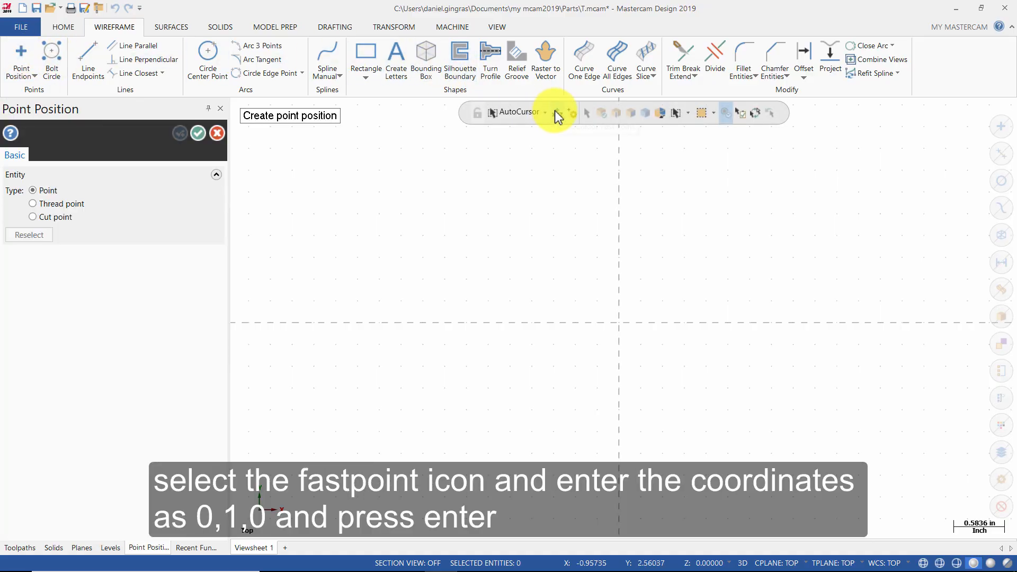
pyautogui.click(555, 110)
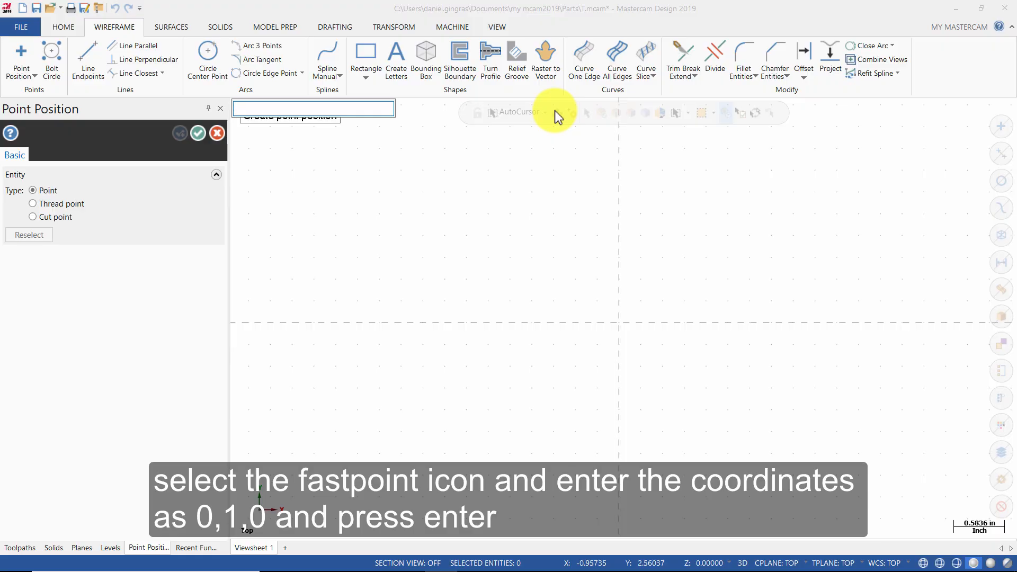
pyautogui.write('0,1,0')
pyautogui.press('Return')
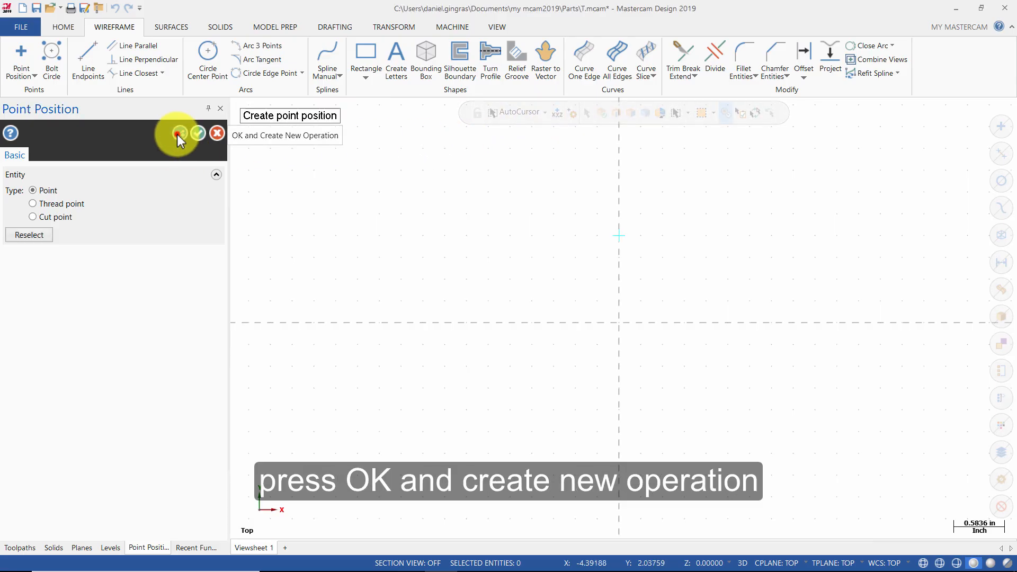
pyautogui.click(178, 134)
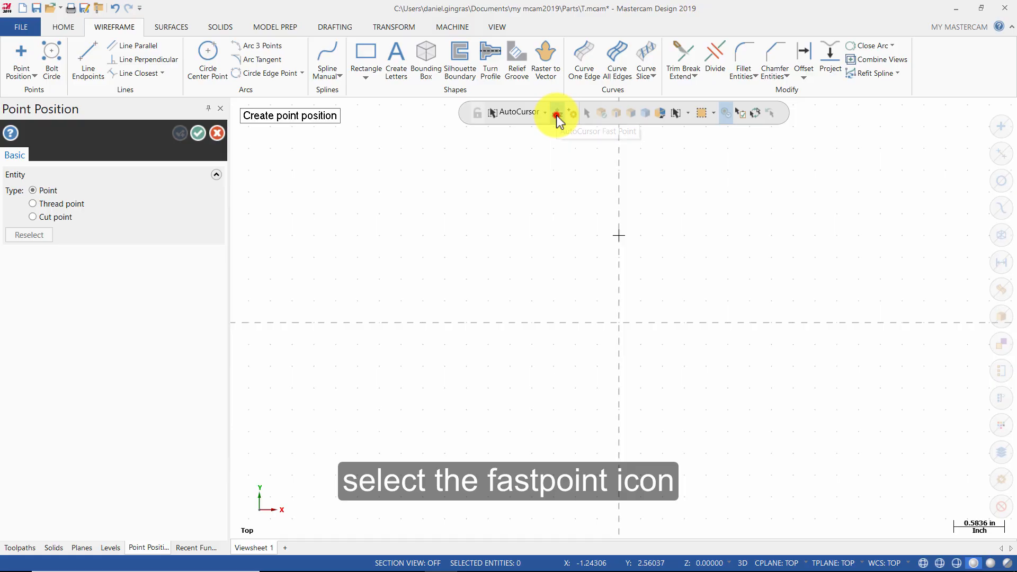
# Step: Create a second point at coordinates -1,0,-0.5
pyautogui.click(556, 116)
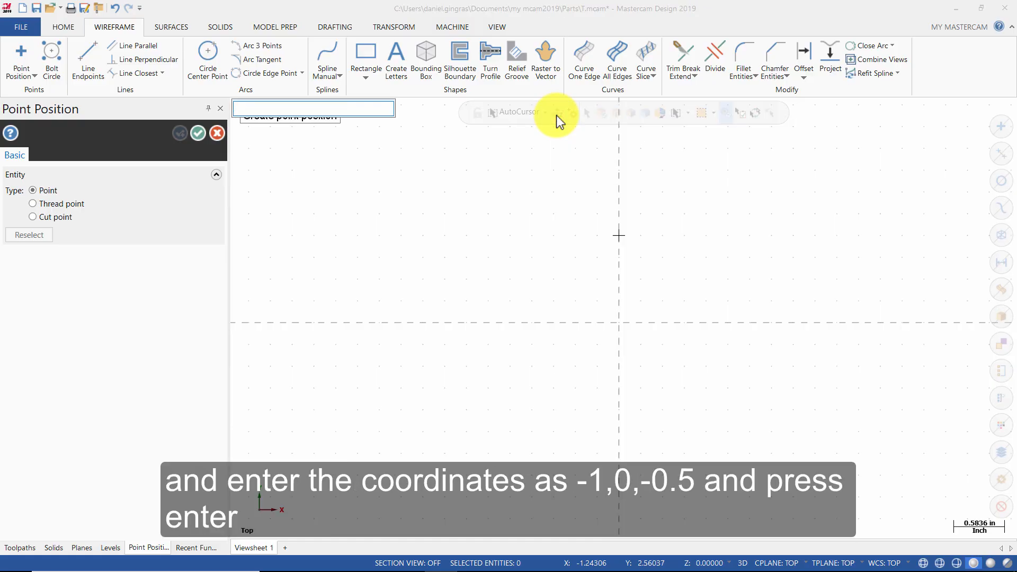
pyautogui.write('-')
pyautogui.write('-.5')
pyautogui.press('Return')
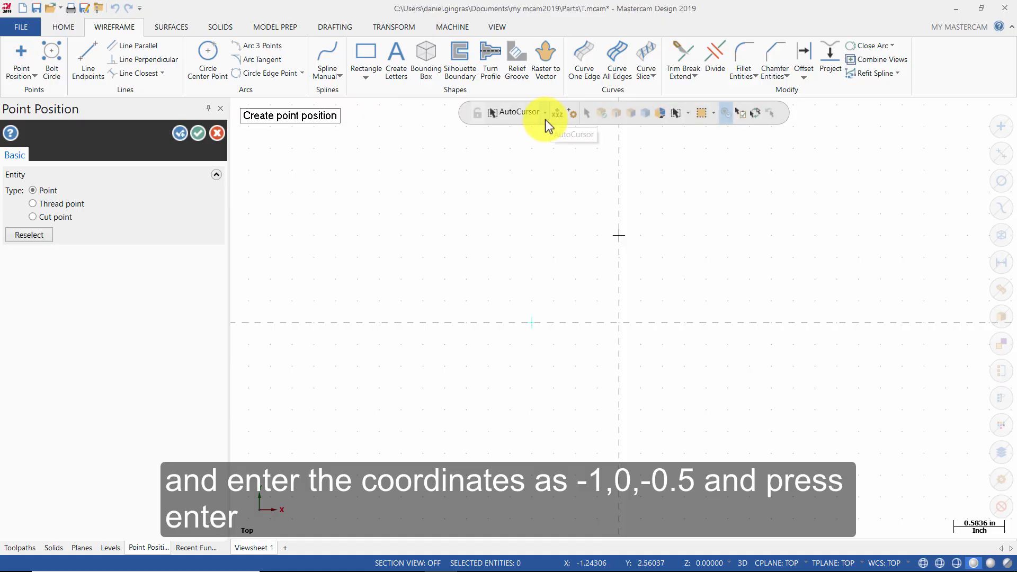
# Step: Accept the second point and create a third point at coordinates 0,-1,-1, keeping the point command active
pyautogui.click(178, 135)
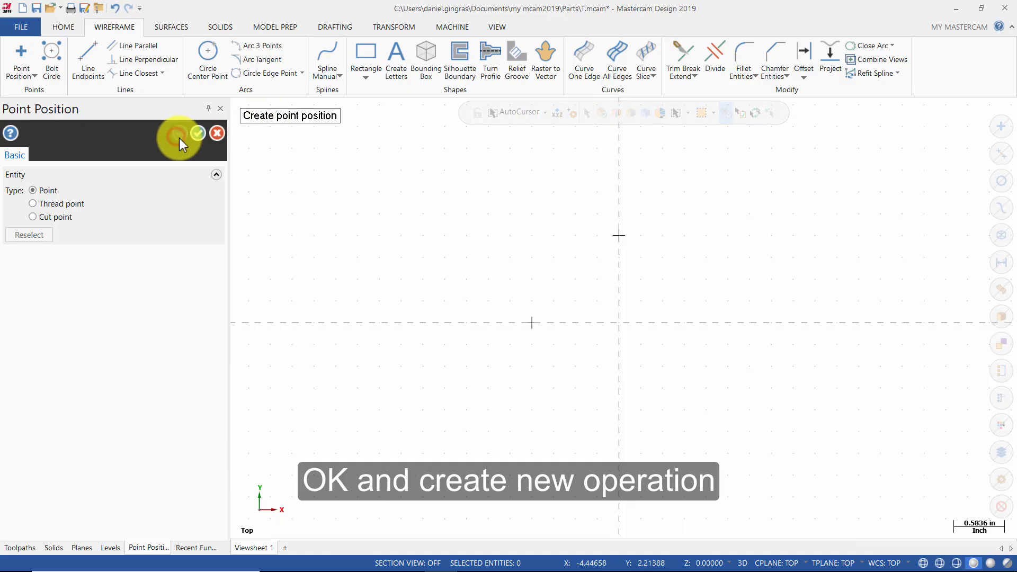
pyautogui.click(560, 114)
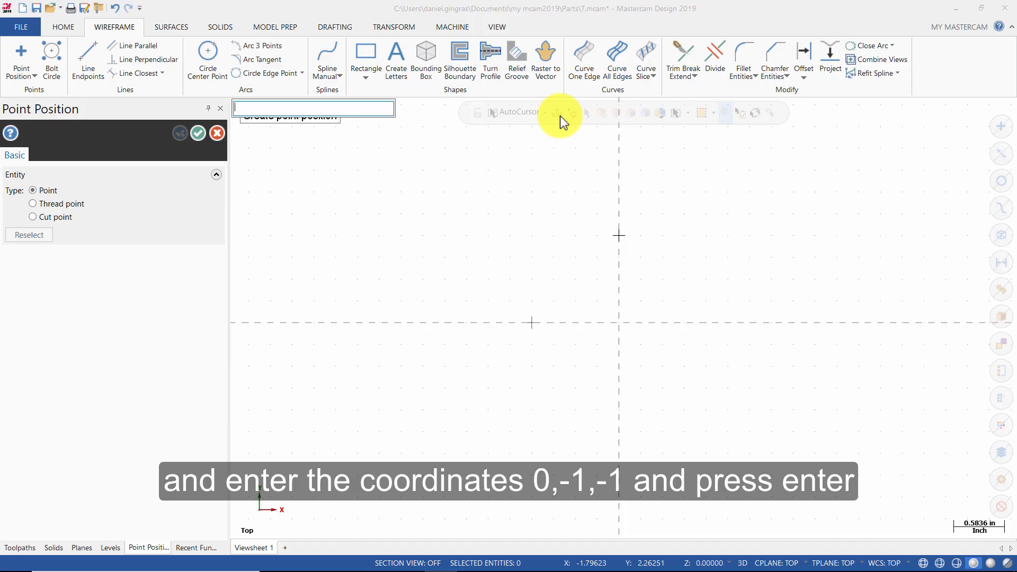
pyautogui.write('0,-1,-1')
pyautogui.press('Return')
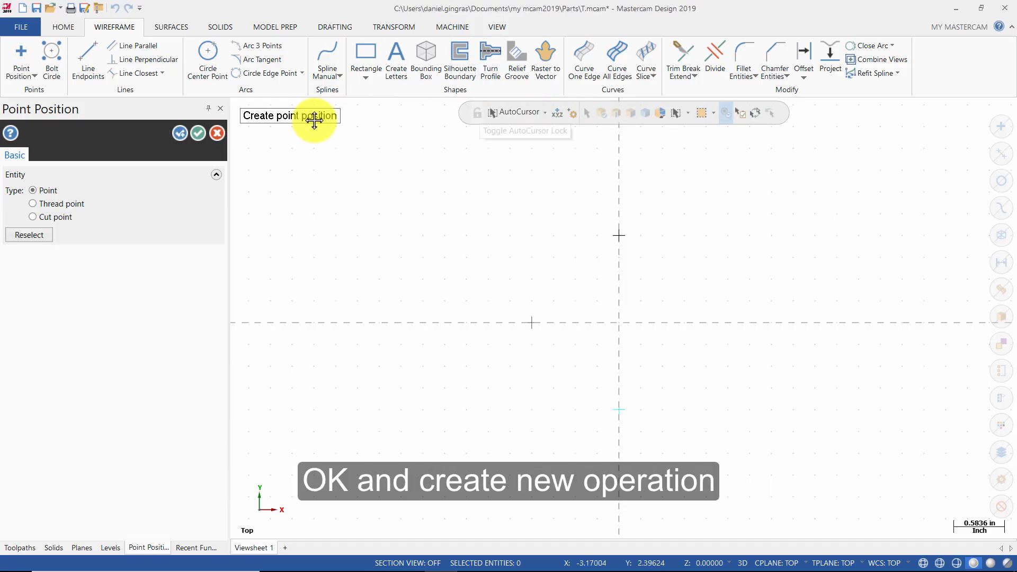
pyautogui.click(180, 133)
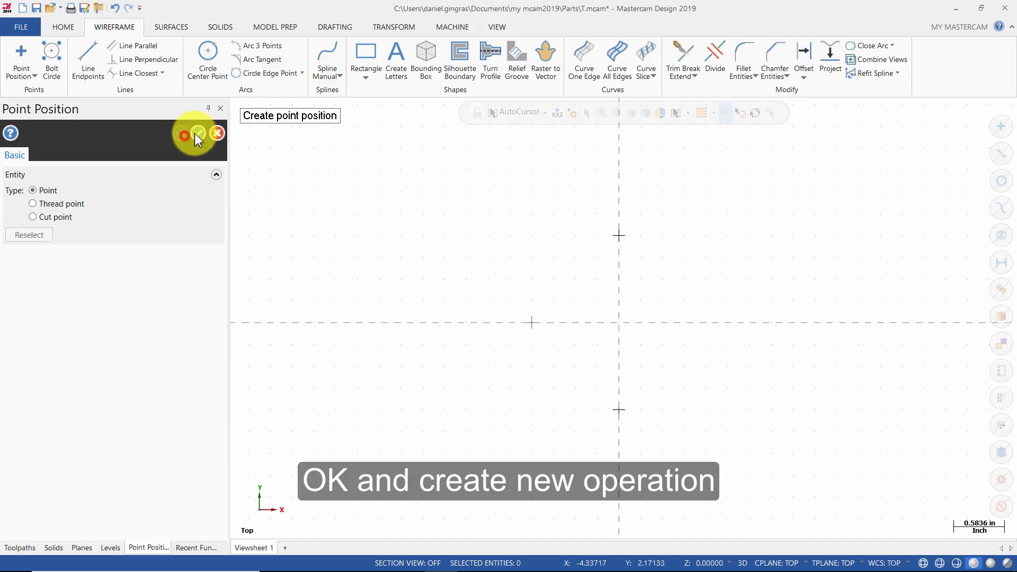
# Step: Create a fourth point at coordinates 0,2,0 and keep the point command active
pyautogui.click(556, 112)
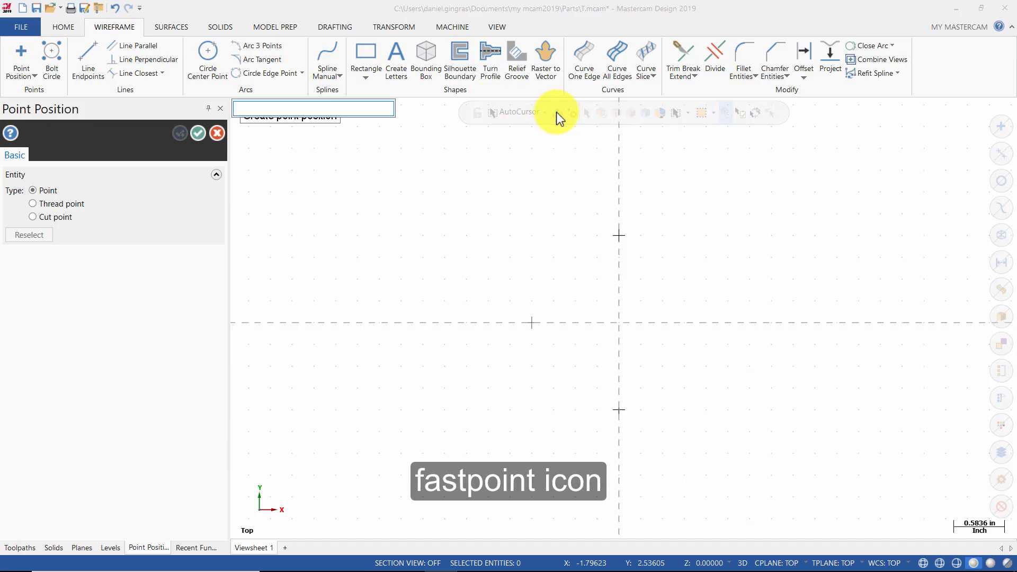
pyautogui.write('0,')
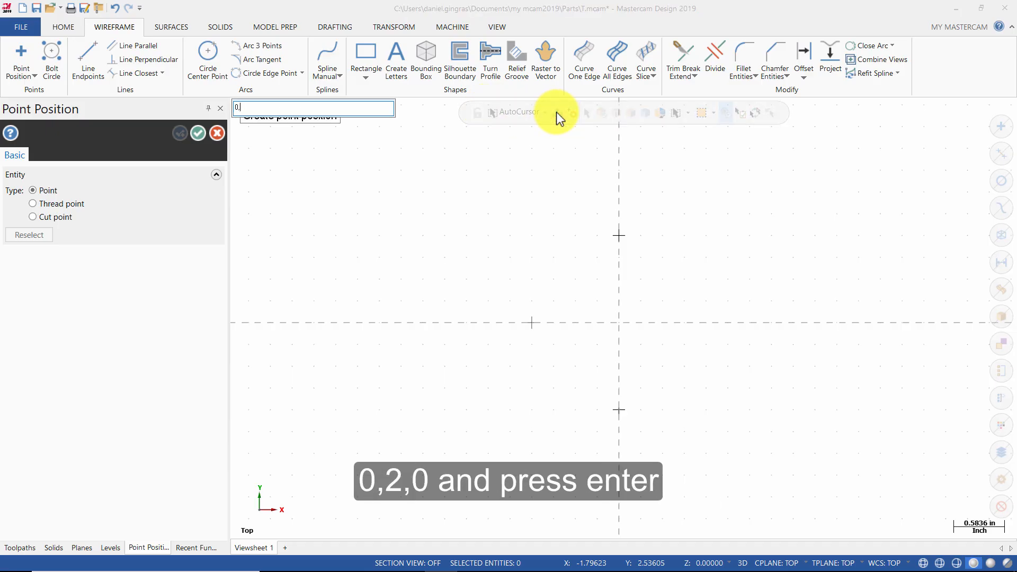
pyautogui.write('2')
pyautogui.press('Return')
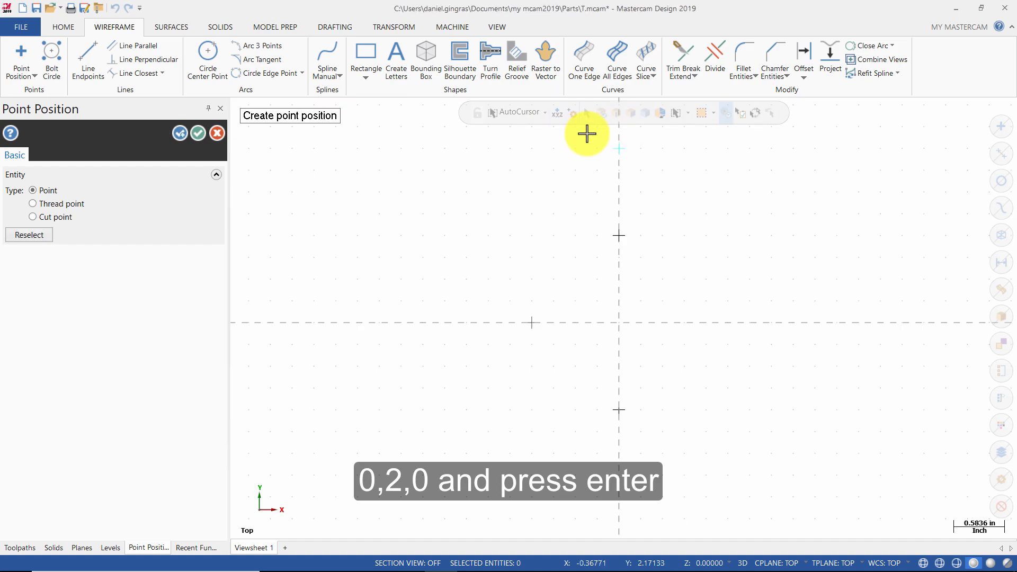
pyautogui.click(180, 133)
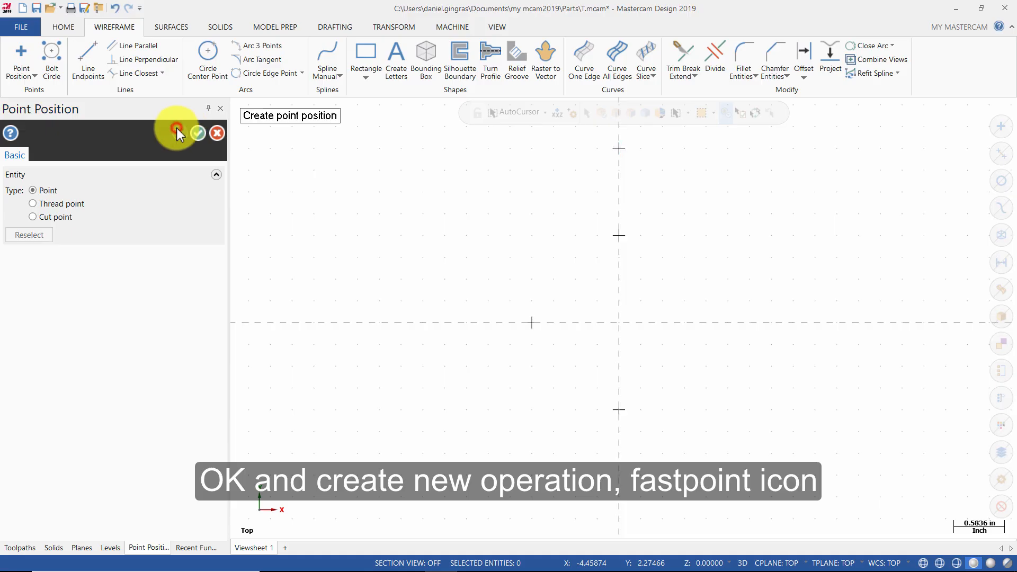
# Step: Create a fifth point at coordinates -2,0,-.5 and keep the point command active
pyautogui.click(558, 113)
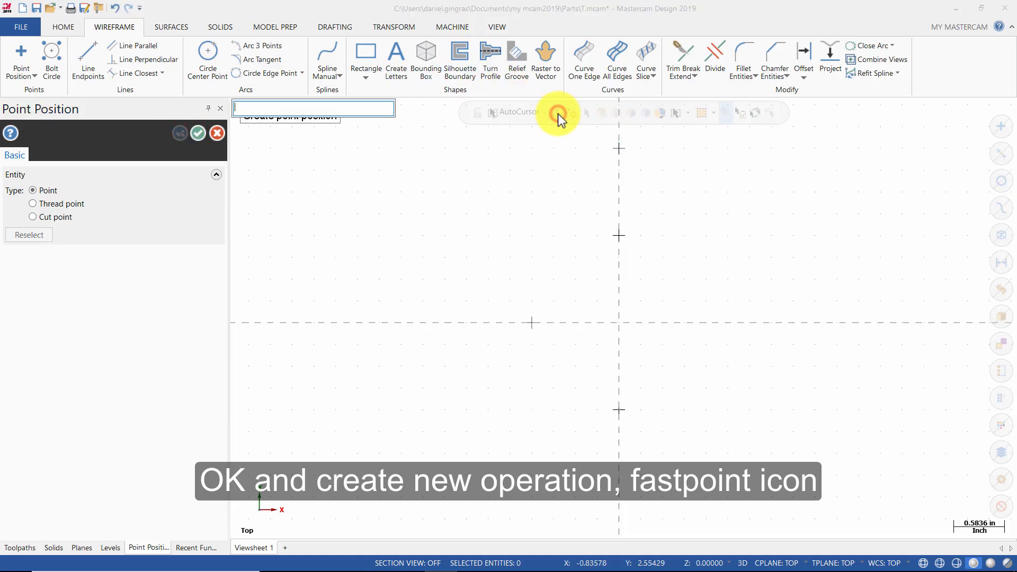
pyautogui.write('-2,0,')
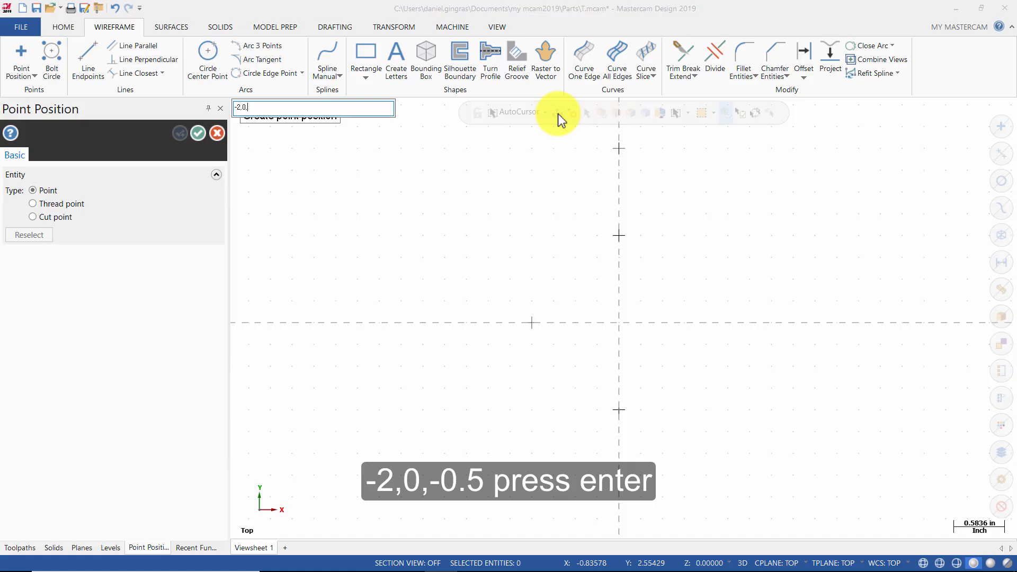
pyautogui.write('-.5')
pyautogui.press('Return')
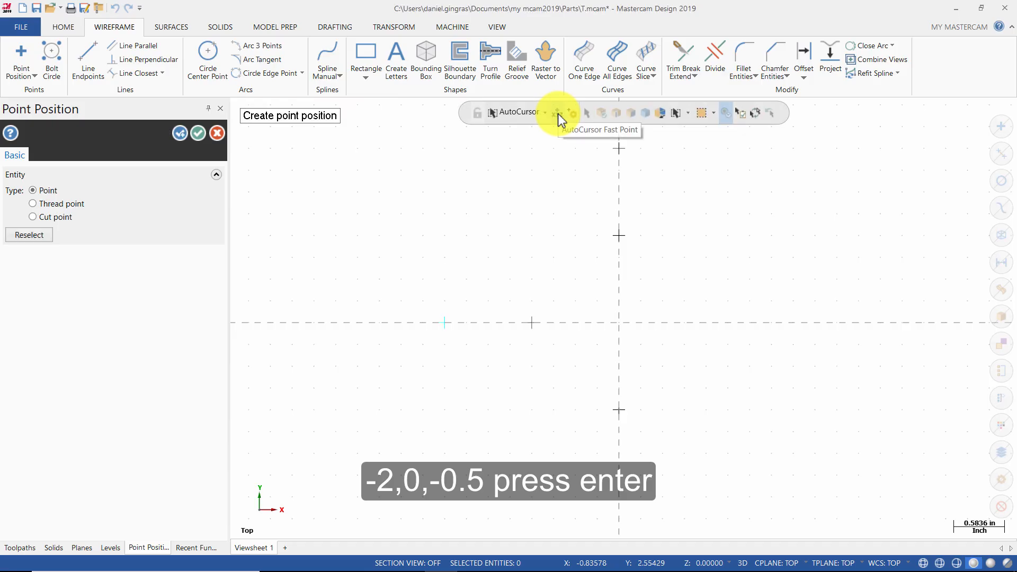
pyautogui.click(176, 133)
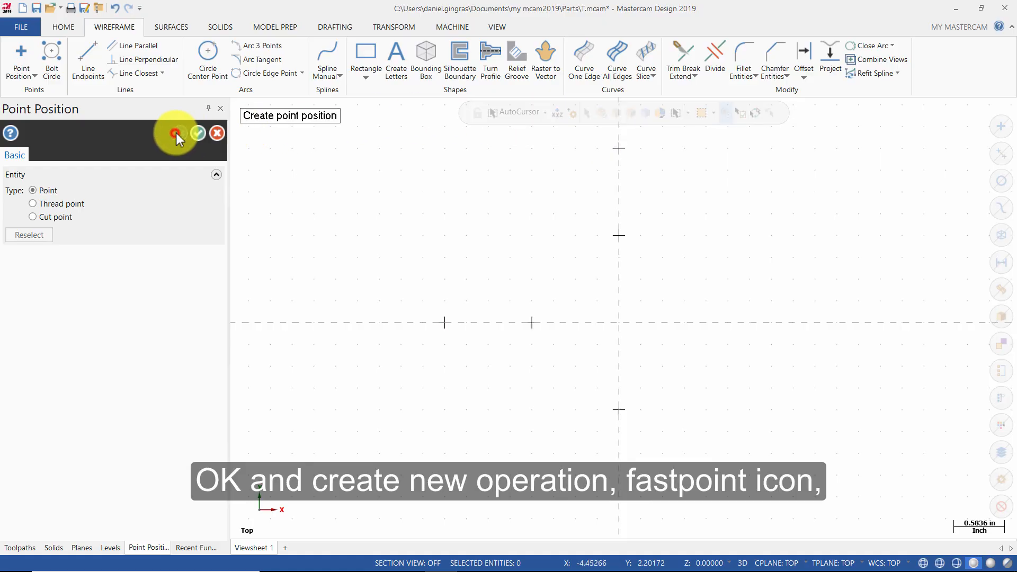
# Step: Create a sixth point at coordinates 0,-2,-1 and finish the point command
pyautogui.click(556, 115)
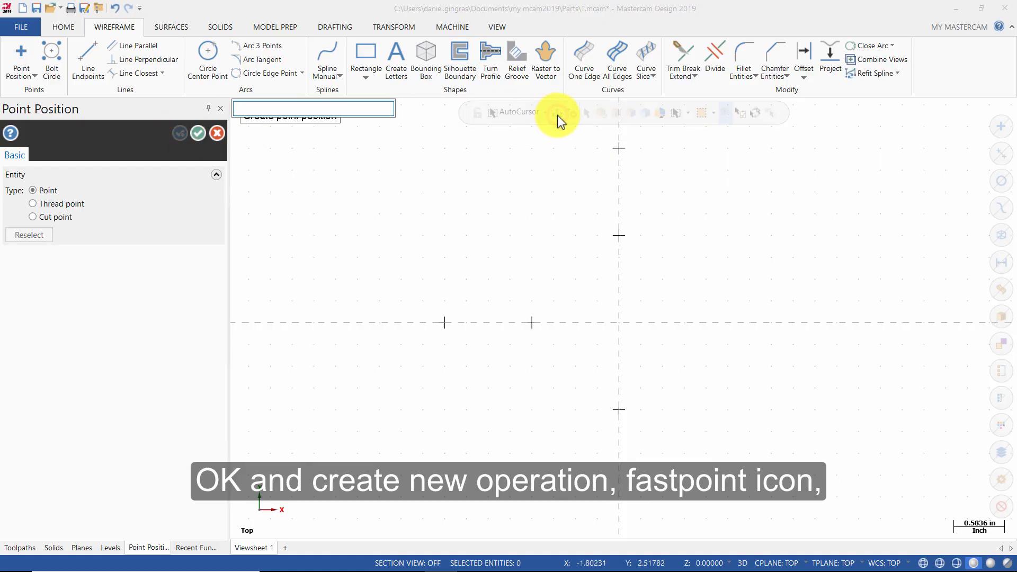
pyautogui.write('0,-')
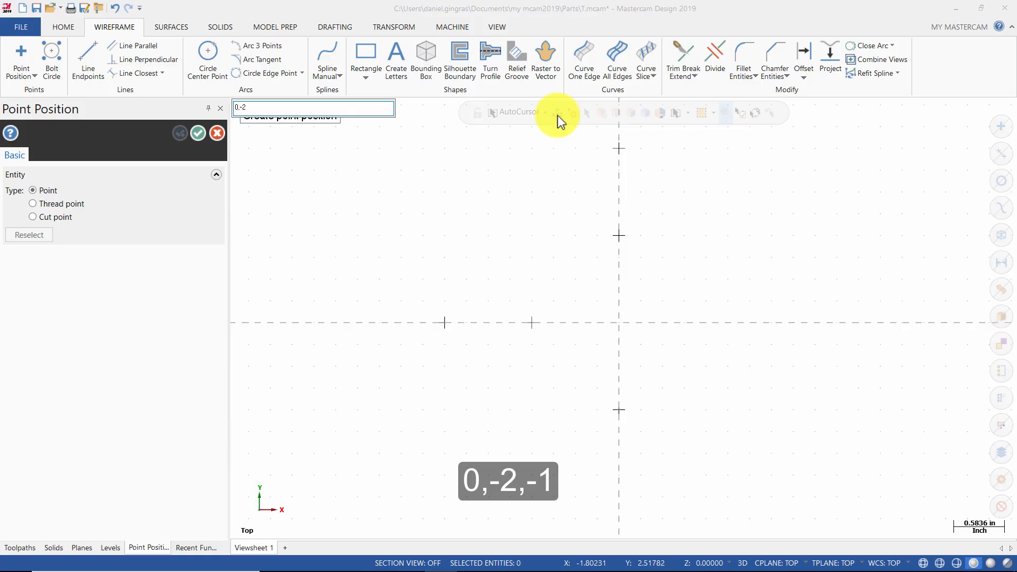
pyautogui.write('2,-1')
pyautogui.press('Return')
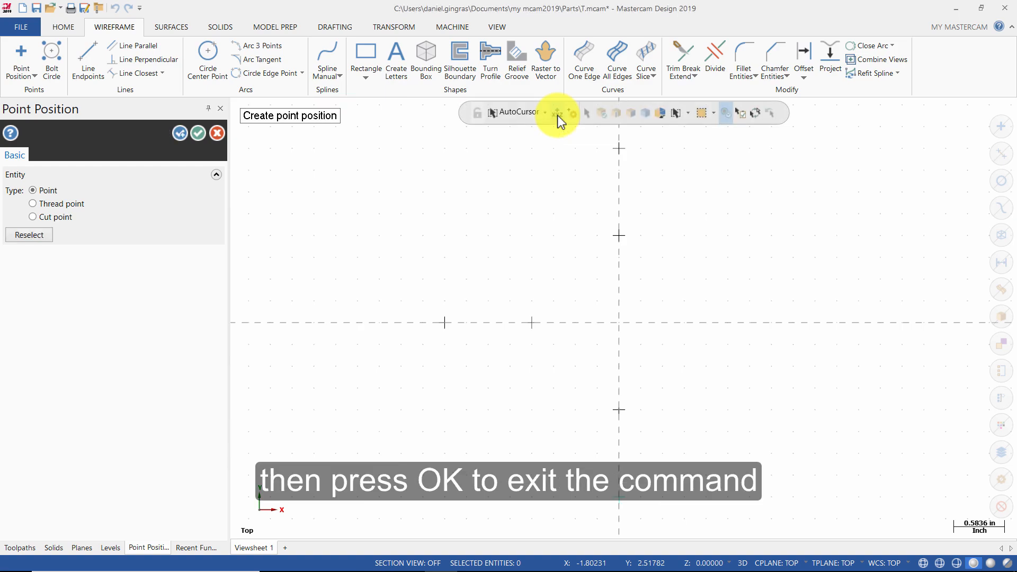
pyautogui.click(200, 133)
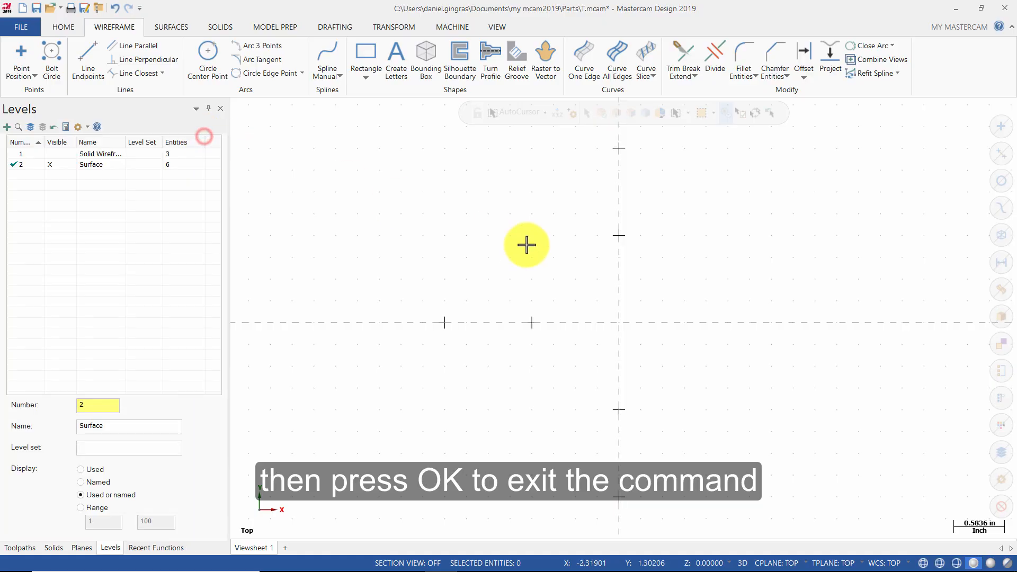
# Step: Switch to the isometric view and check that 3D construction mode is enabled
pyautogui.rightClick(640, 271)
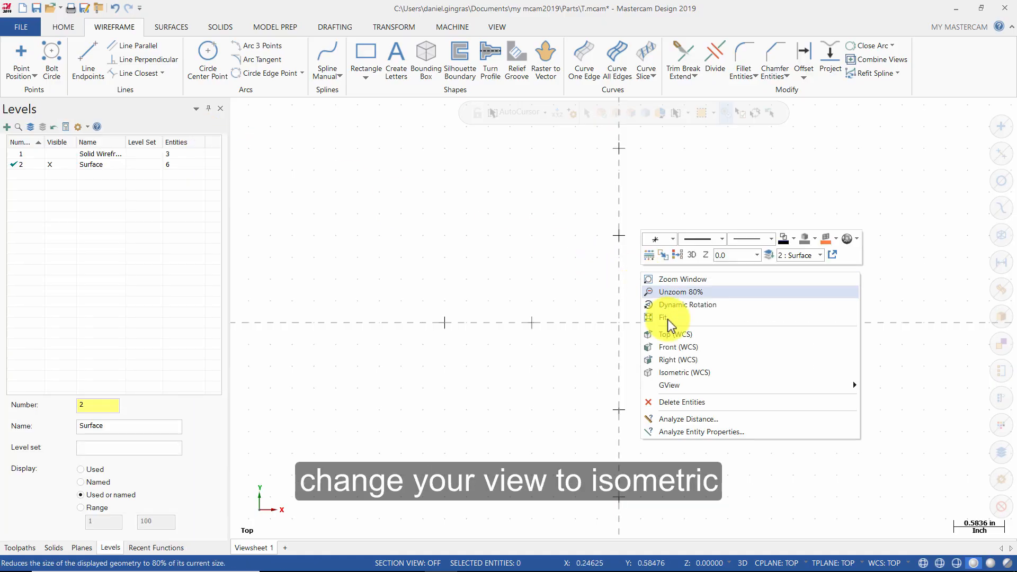
pyautogui.click(691, 377)
pyautogui.scroll(-2, 665, 309)
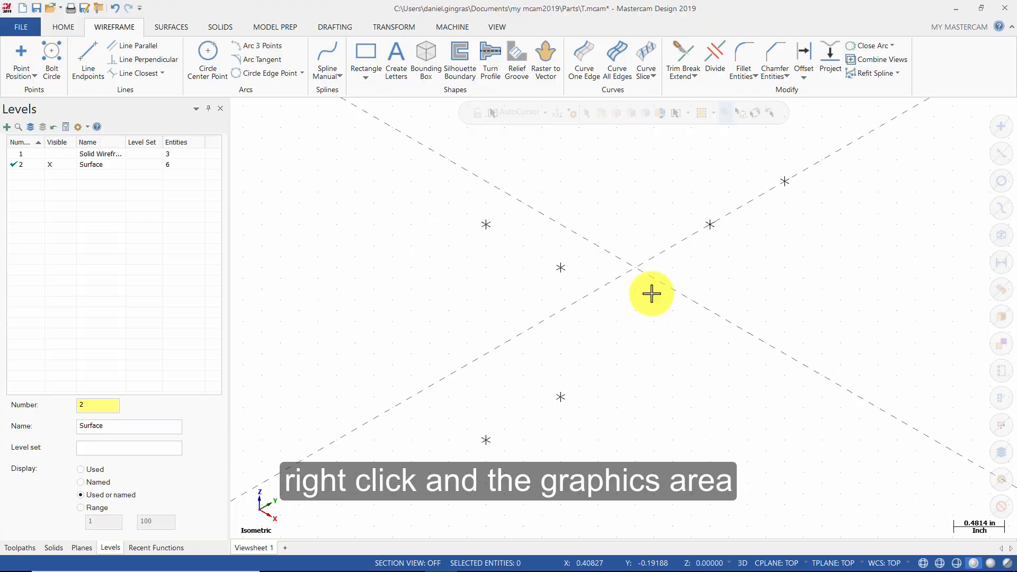
pyautogui.rightClick(652, 293)
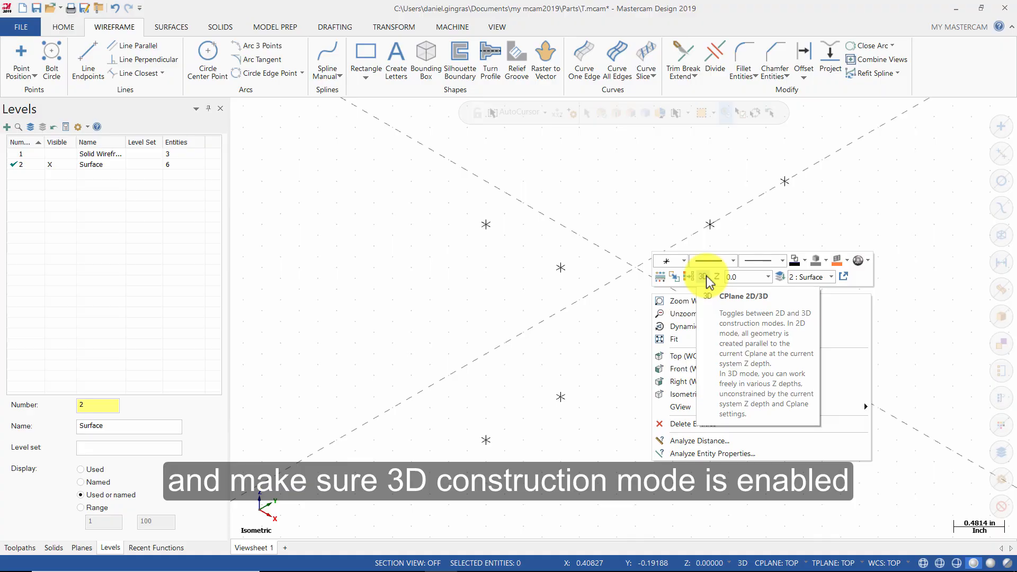
# Step: Create the inner three-point arc through the points at 0,1,0, -1,0,-0.5 and 0,-1,-1
pyautogui.click(264, 46)
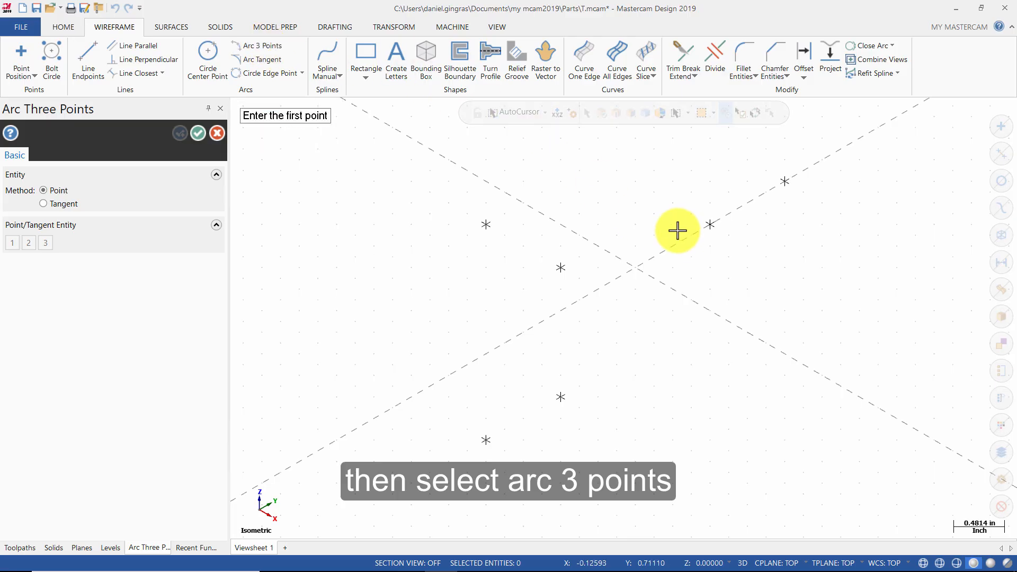
pyautogui.click(709, 225)
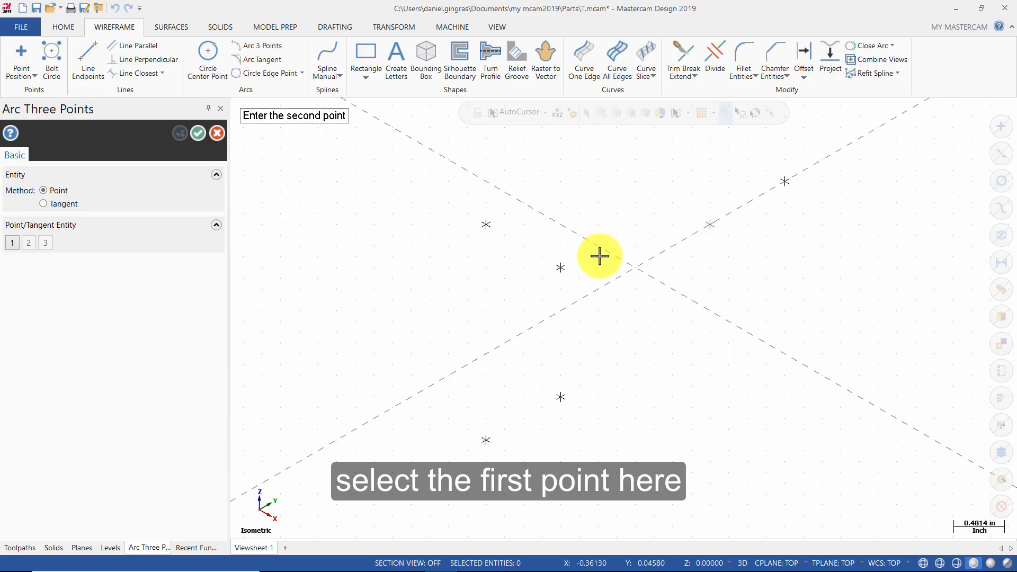
pyautogui.click(561, 267)
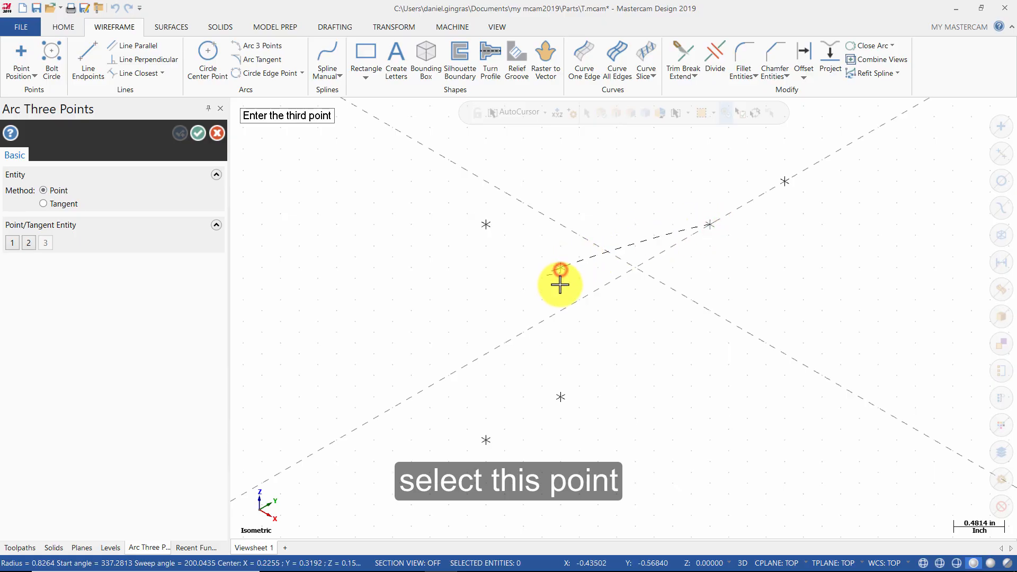
pyautogui.click(561, 397)
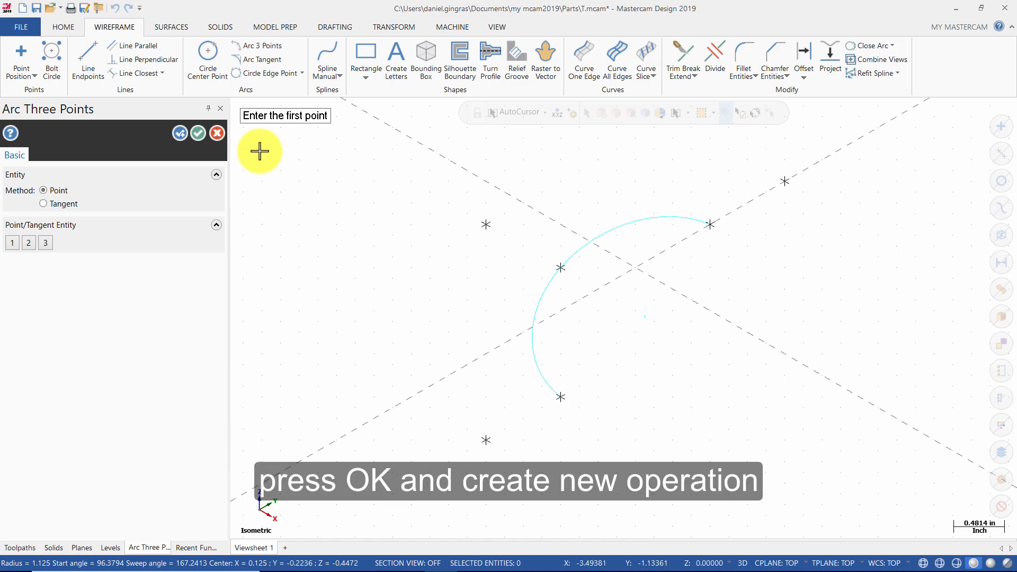
pyautogui.click(176, 132)
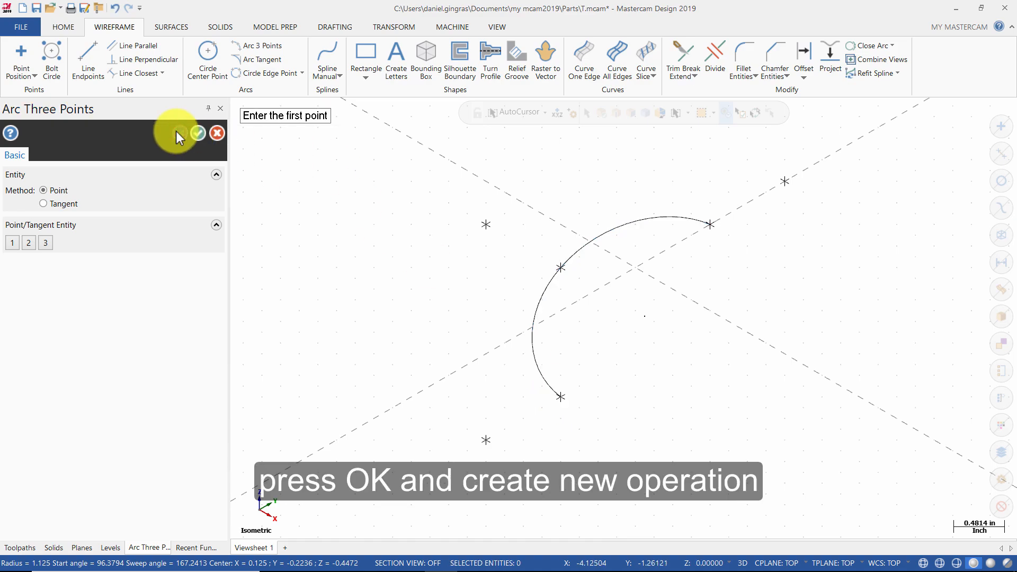
# Step: Create the outer three-point arc through the points at 0,2,0, -2,0,-0.5 and 0,-2,-1, and delete all six construction points
pyautogui.click(784, 181)
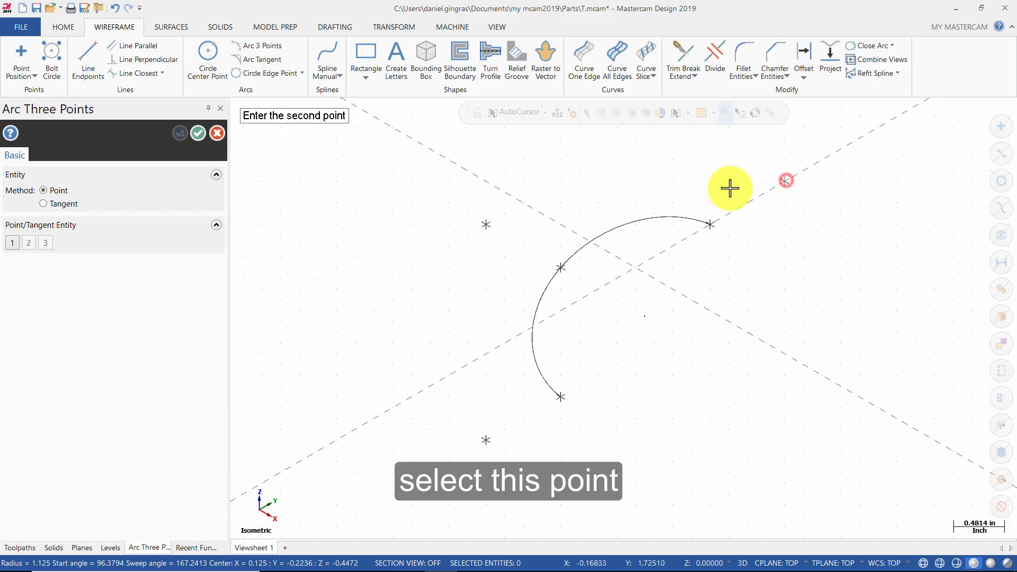
pyautogui.click(486, 225)
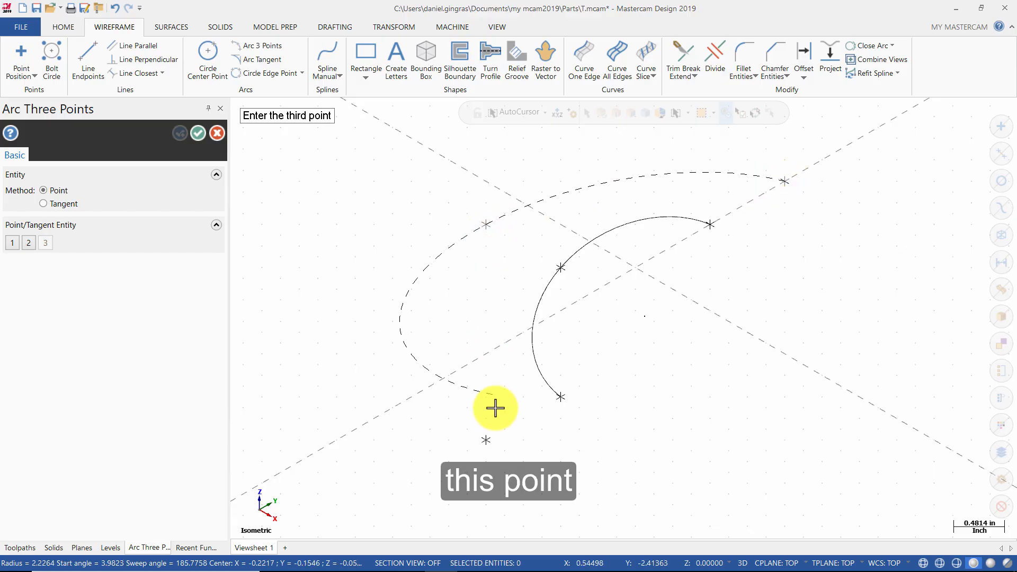
pyautogui.click(487, 439)
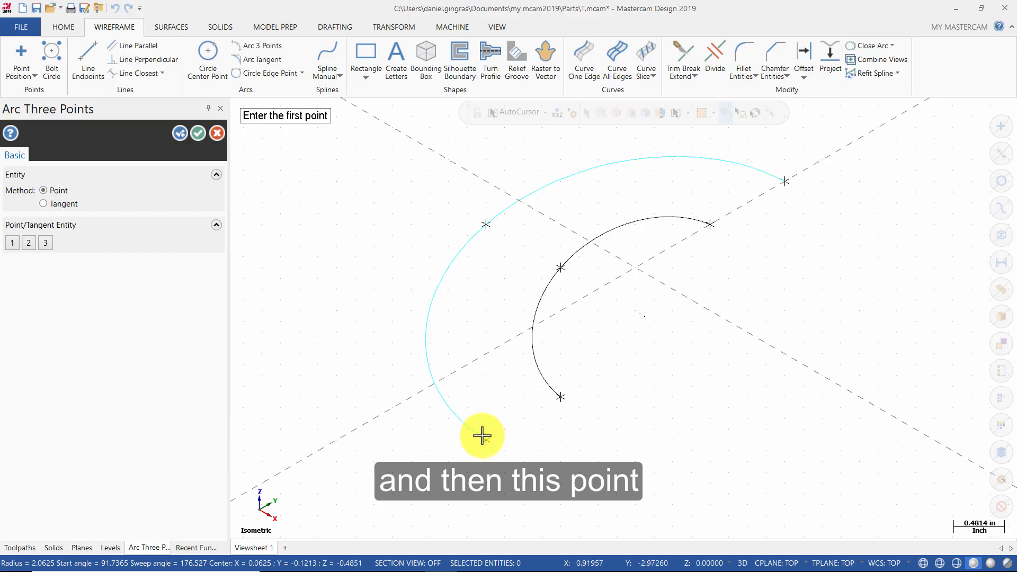
pyautogui.click(201, 138)
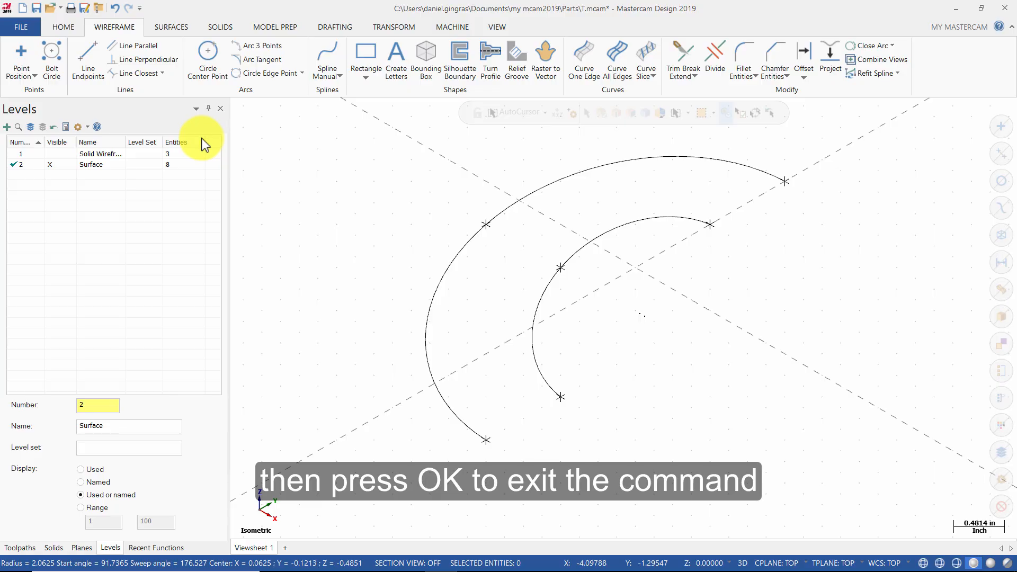
pyautogui.click(998, 128)
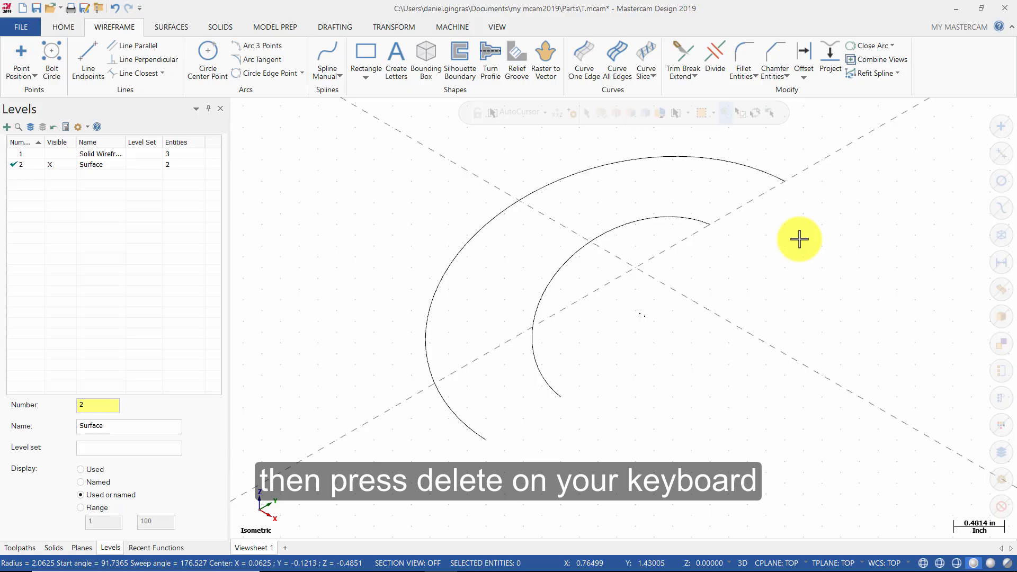
# Step: Draw a line from the outer arc's endpoint at 0,2,0 to the inner arc's endpoint at 0,1,0
pyautogui.click(100, 57)
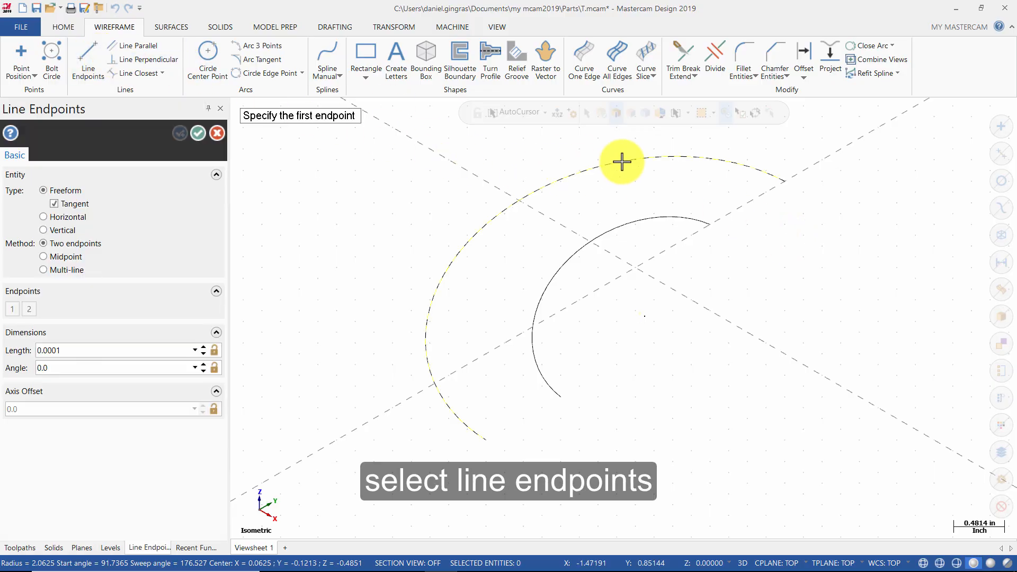
pyautogui.click(784, 181)
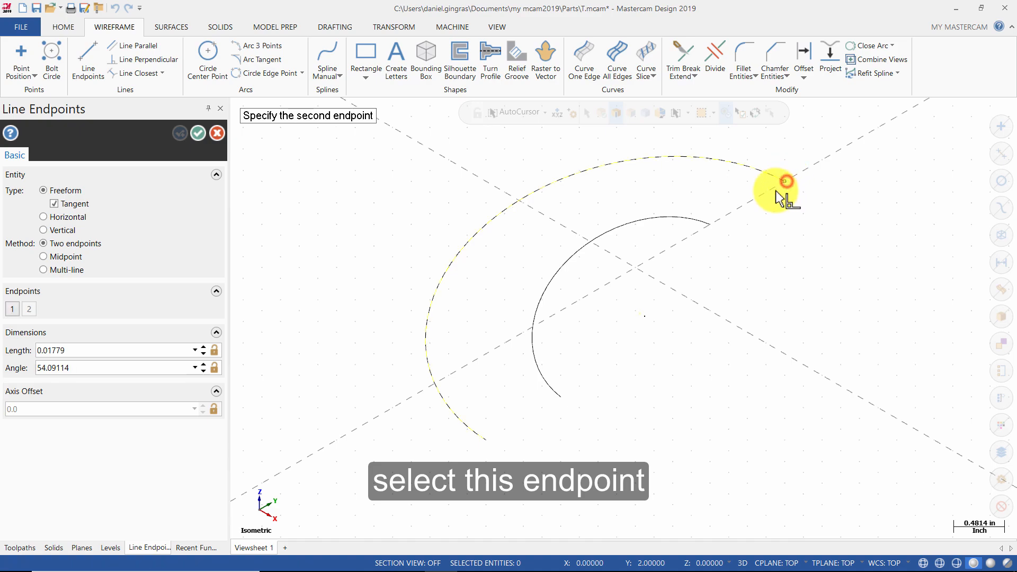
pyautogui.click(710, 225)
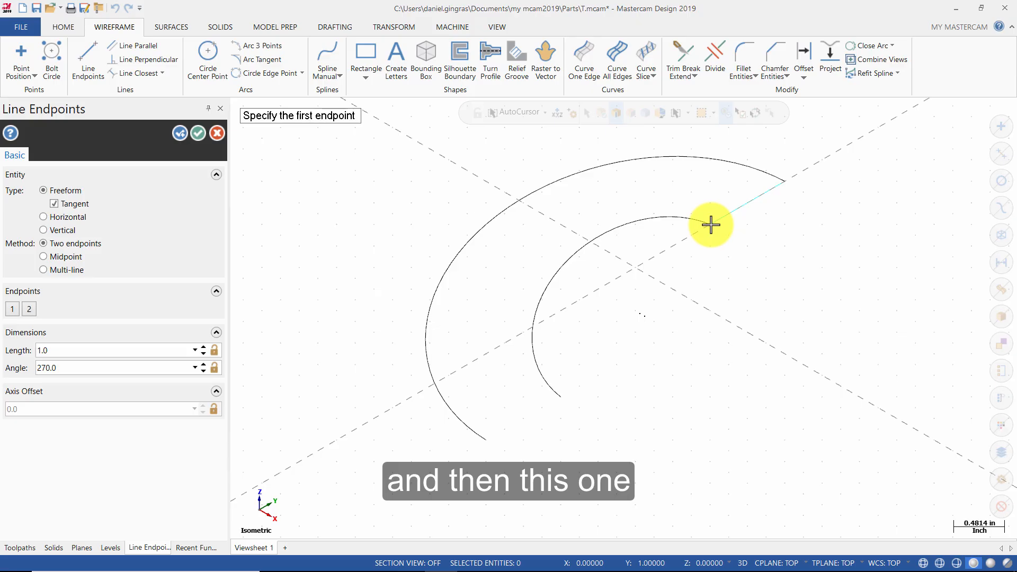
pyautogui.click(199, 133)
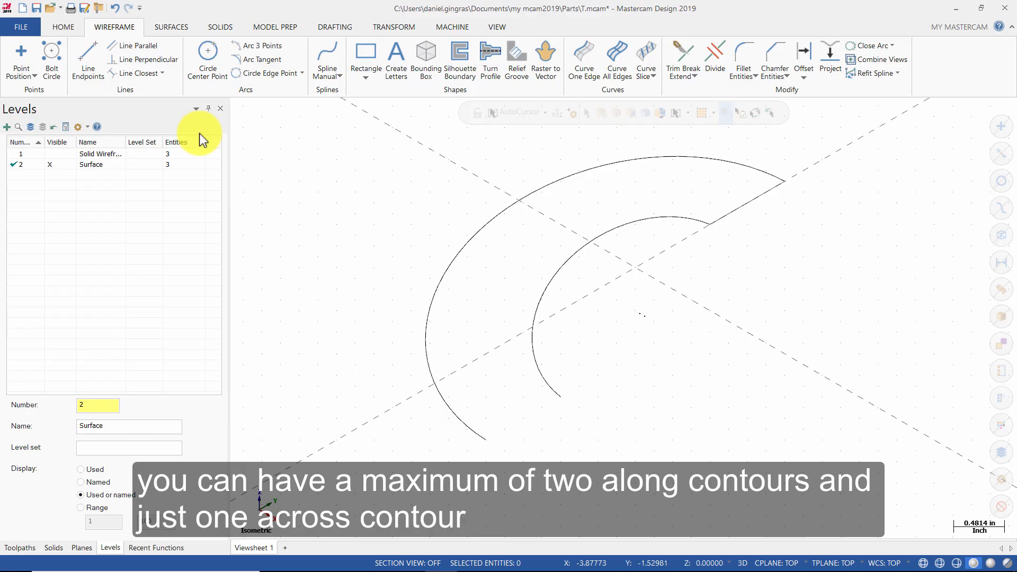
# Step: Start a swept surface and define the straight line between the arcs as its across contour, using single chaining
pyautogui.click(170, 31)
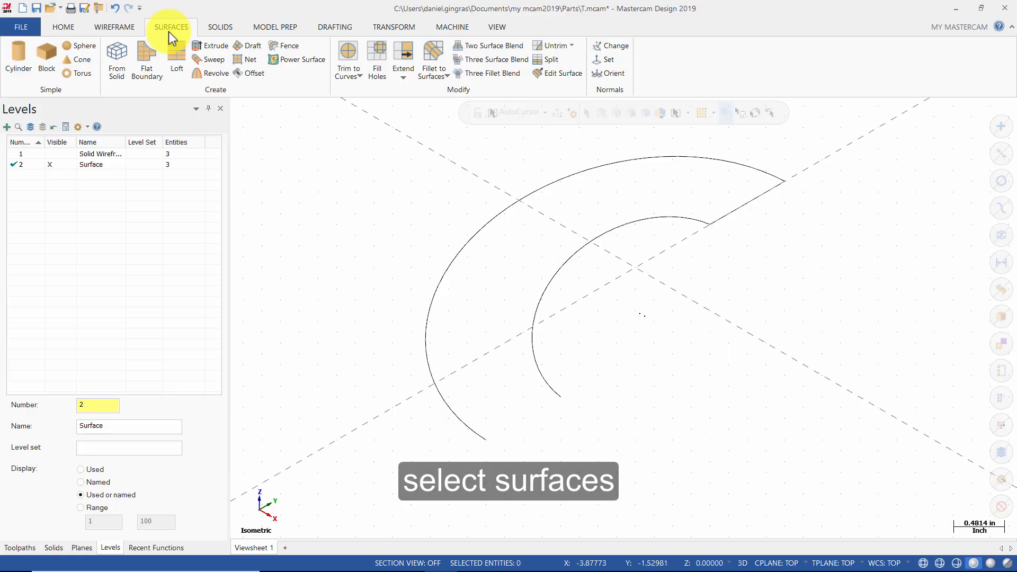
pyautogui.click(215, 60)
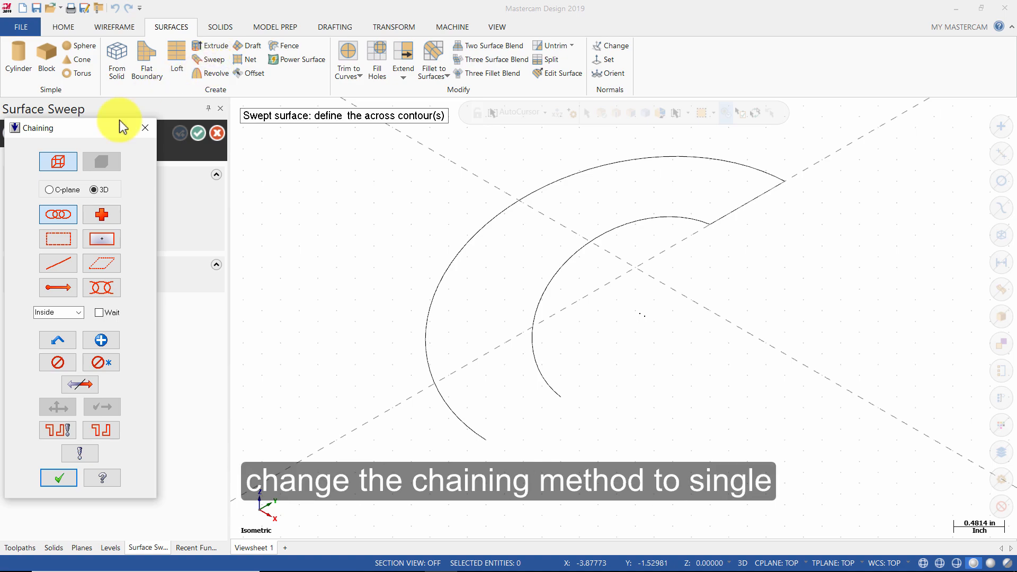
pyautogui.click(60, 268)
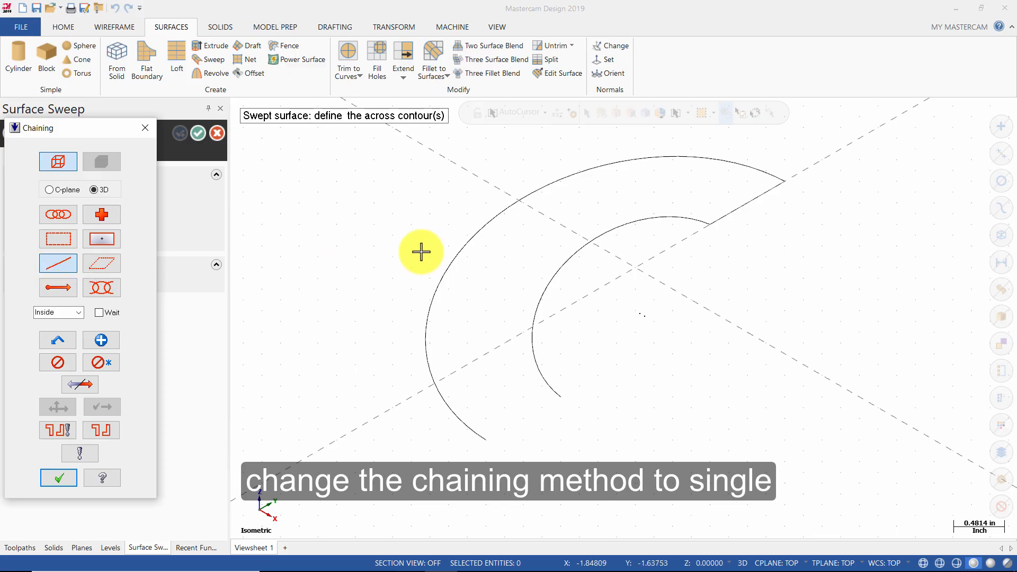
pyautogui.click(768, 193)
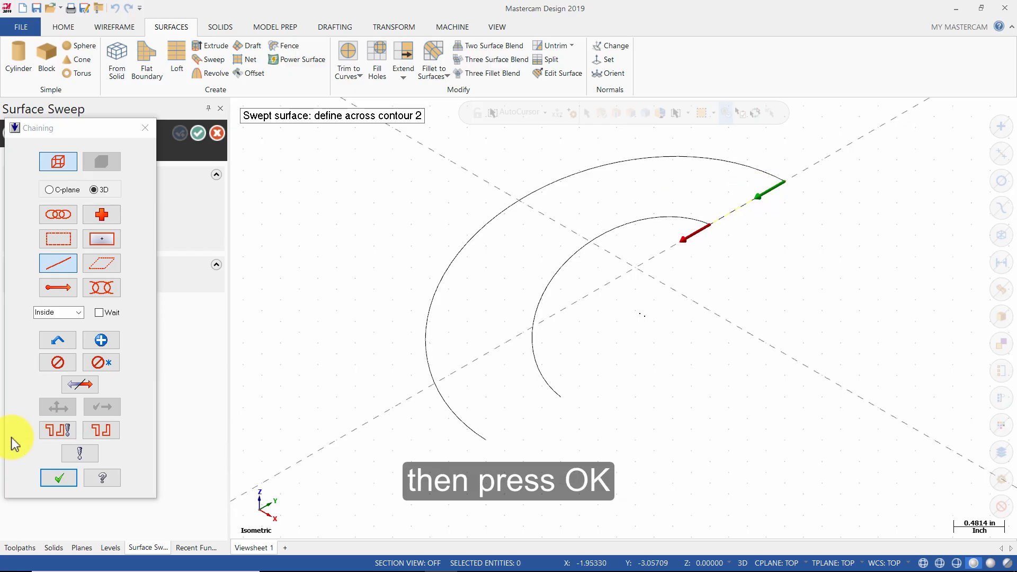
pyautogui.click(54, 473)
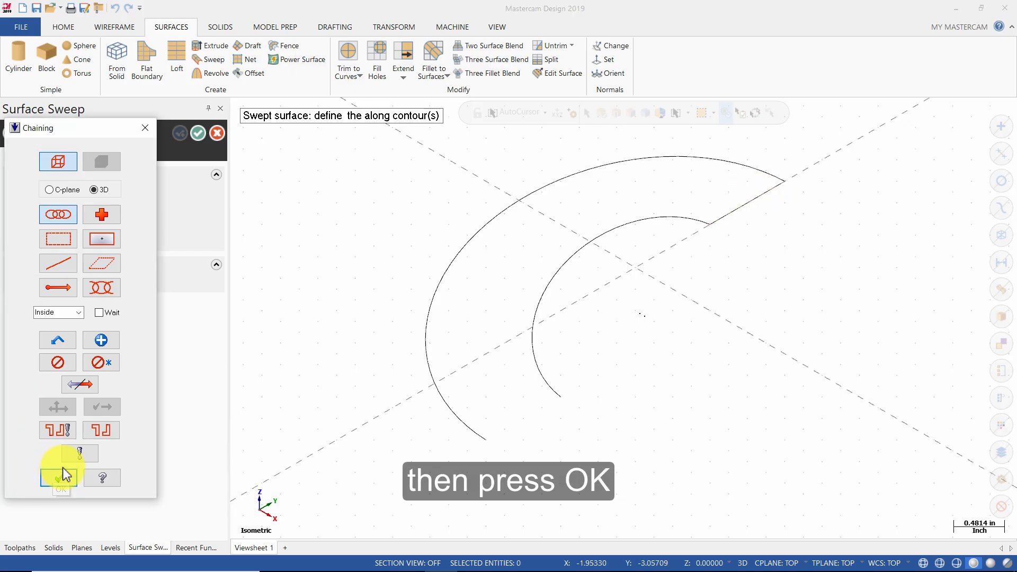
# Step: Chain the outer and inner arcs singly as the along contours and create the swept surface with the Two rails method
pyautogui.click(60, 263)
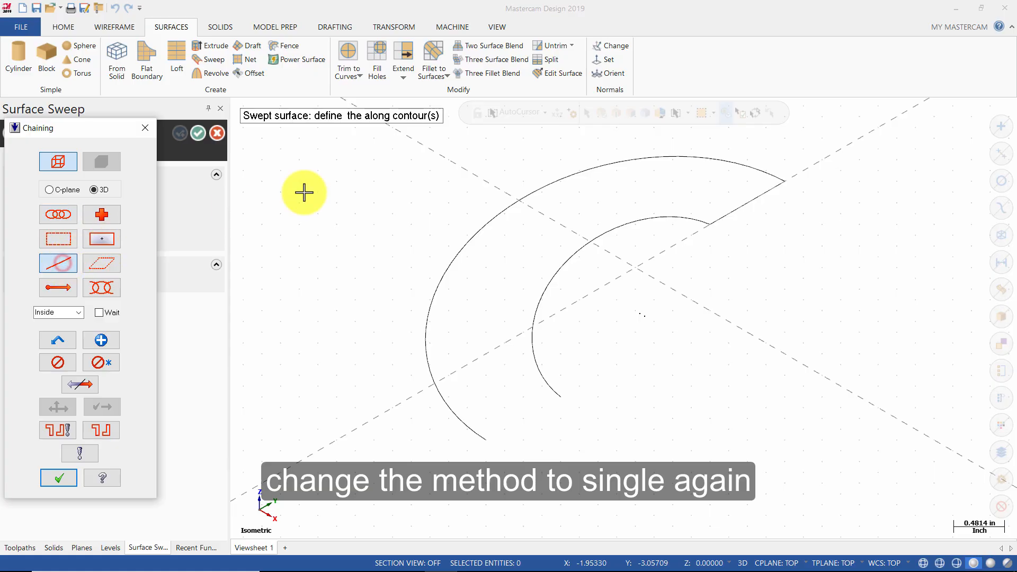
pyautogui.click(769, 171)
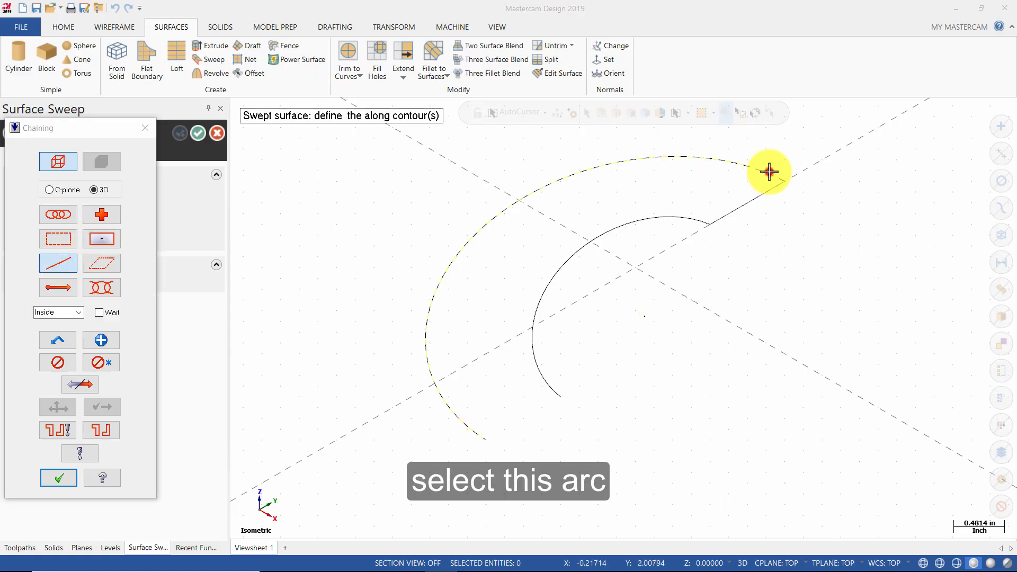
pyautogui.click(691, 221)
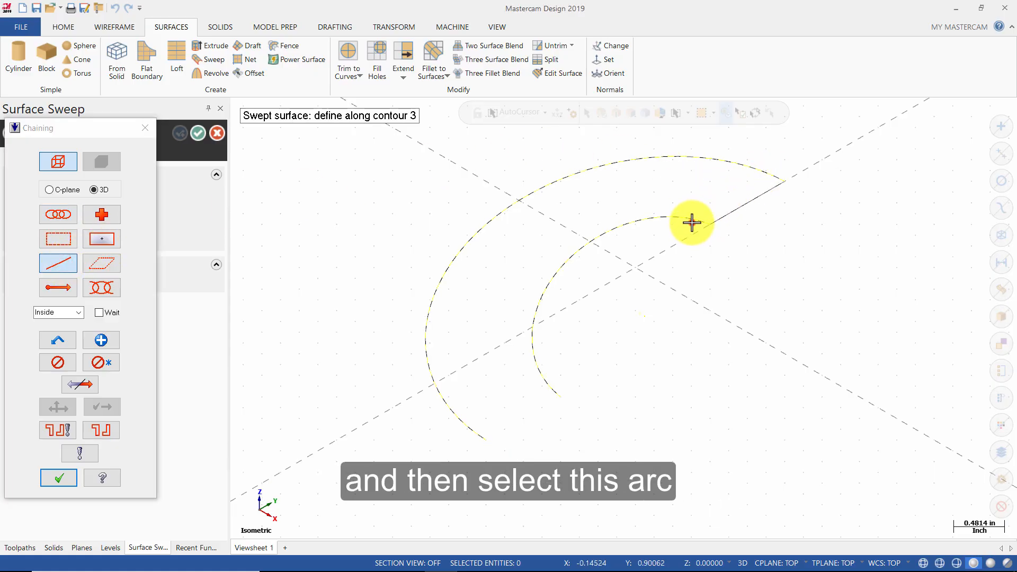
pyautogui.click(65, 479)
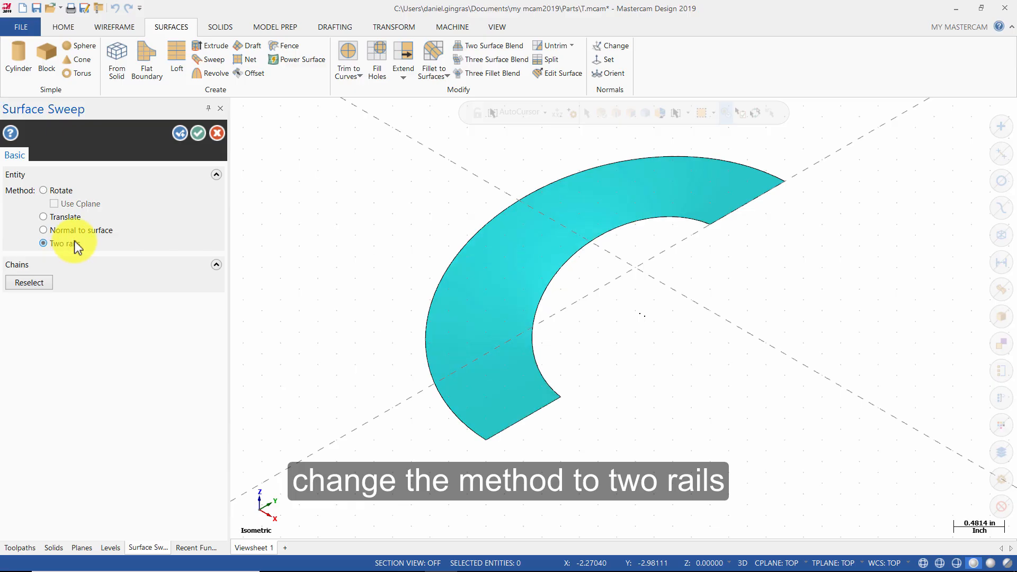
pyautogui.click(199, 133)
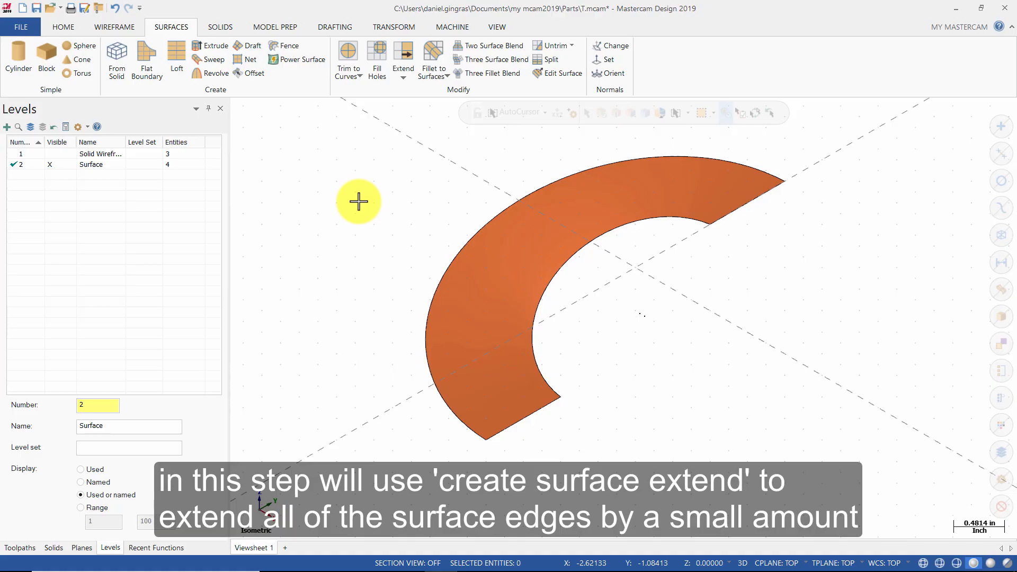
# Step: Extend the swept surface's inner arc edge by a distance of 0.05 with the Linear style
pyautogui.click(404, 54)
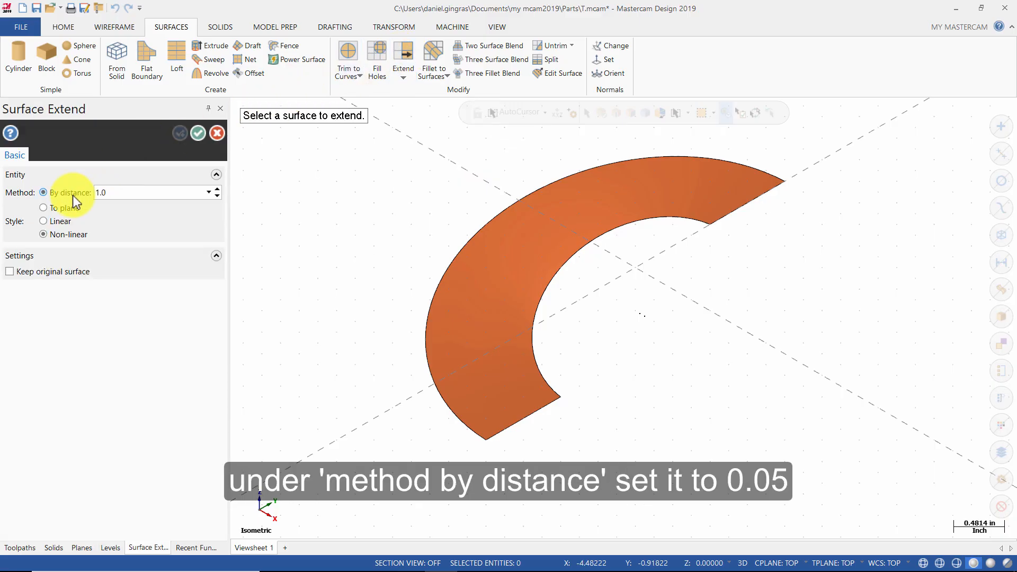
pyautogui.doubleClick(127, 193)
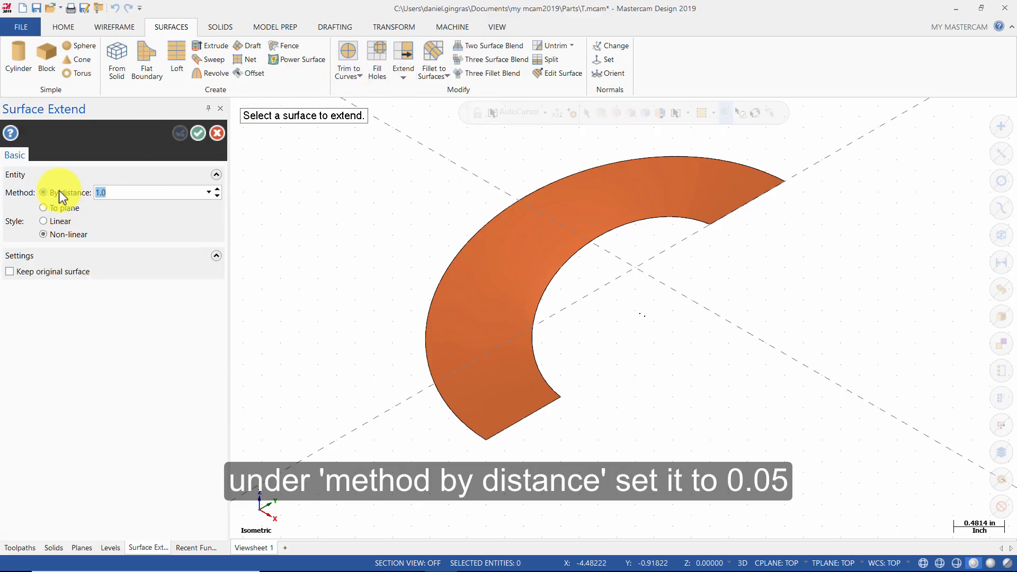
pyautogui.write('.05')
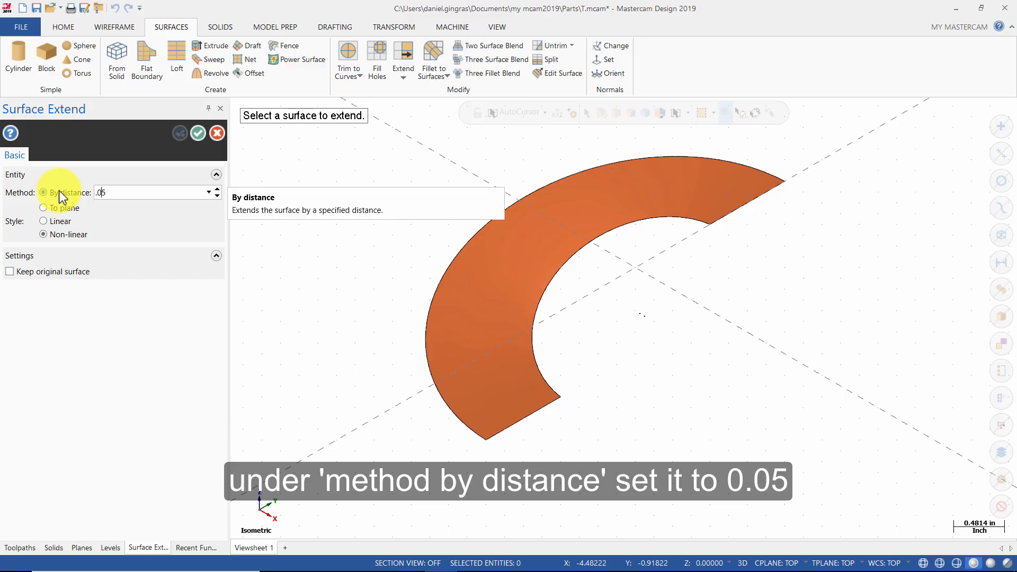
pyautogui.click(66, 224)
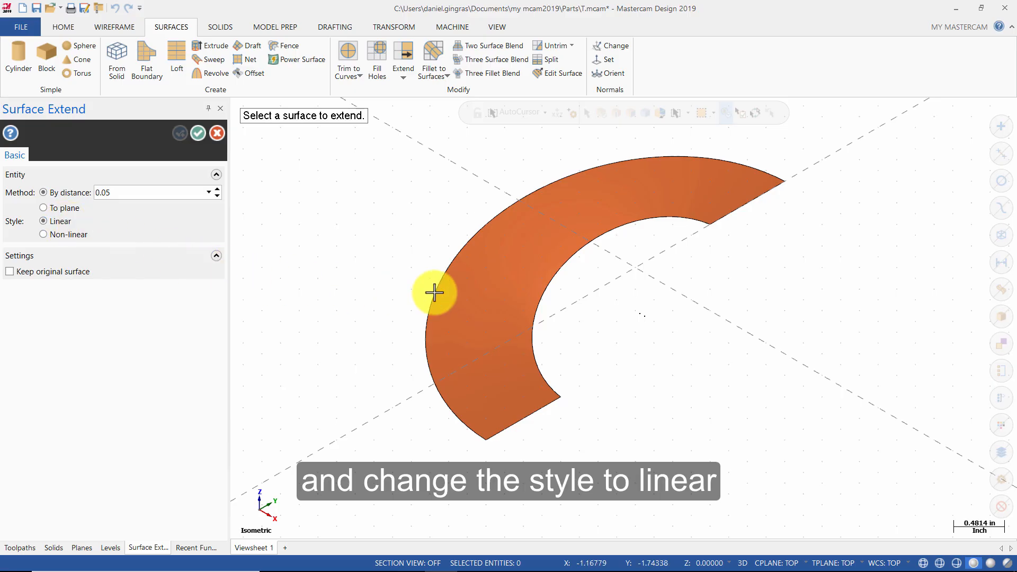
pyautogui.click(491, 292)
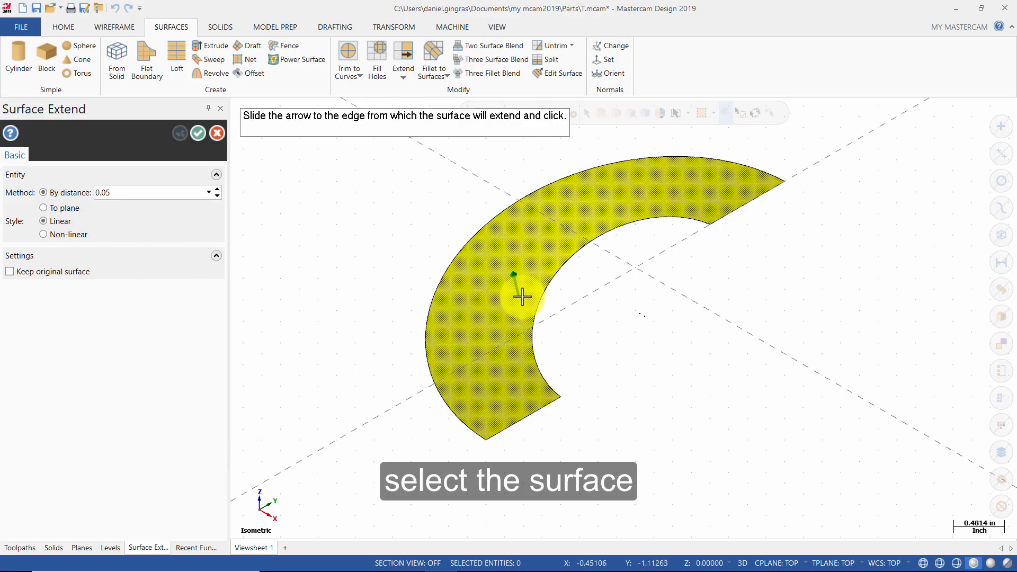
pyautogui.click(589, 312)
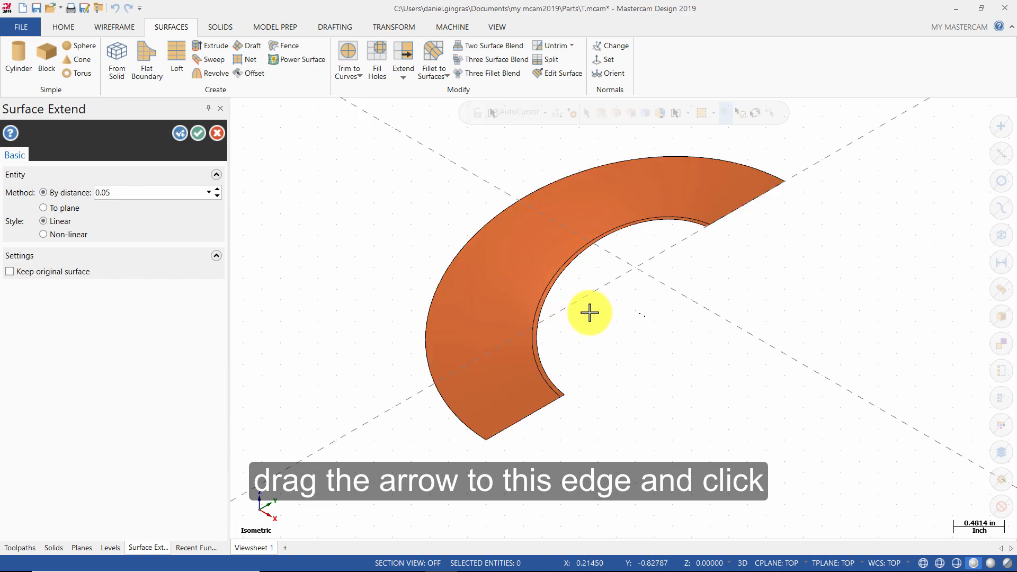
pyautogui.click(180, 134)
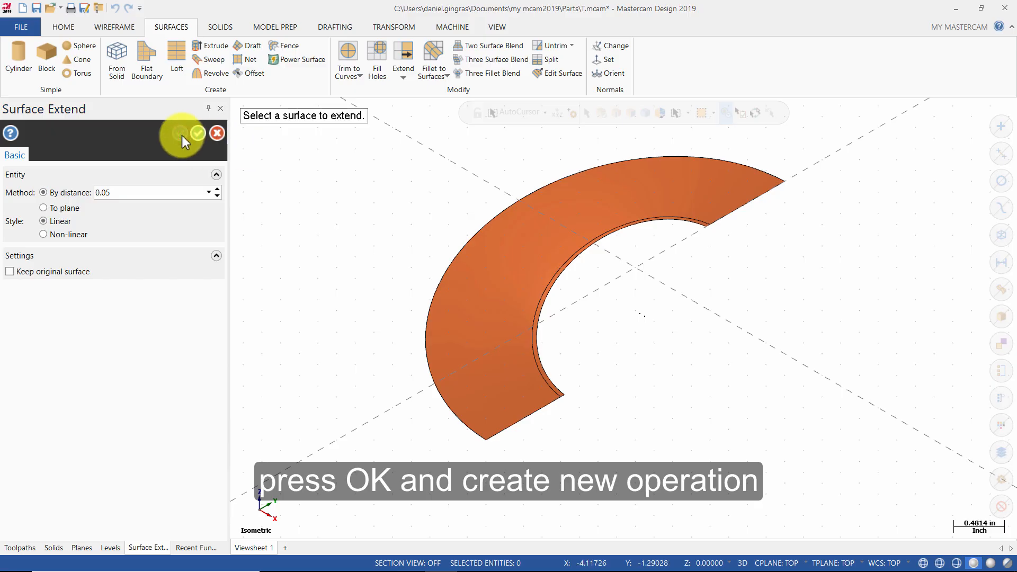
# Step: Extend the surface's lower end edge, outer arc edge and upper end edge by the same 0.05 linear distance
pyautogui.click(482, 337)
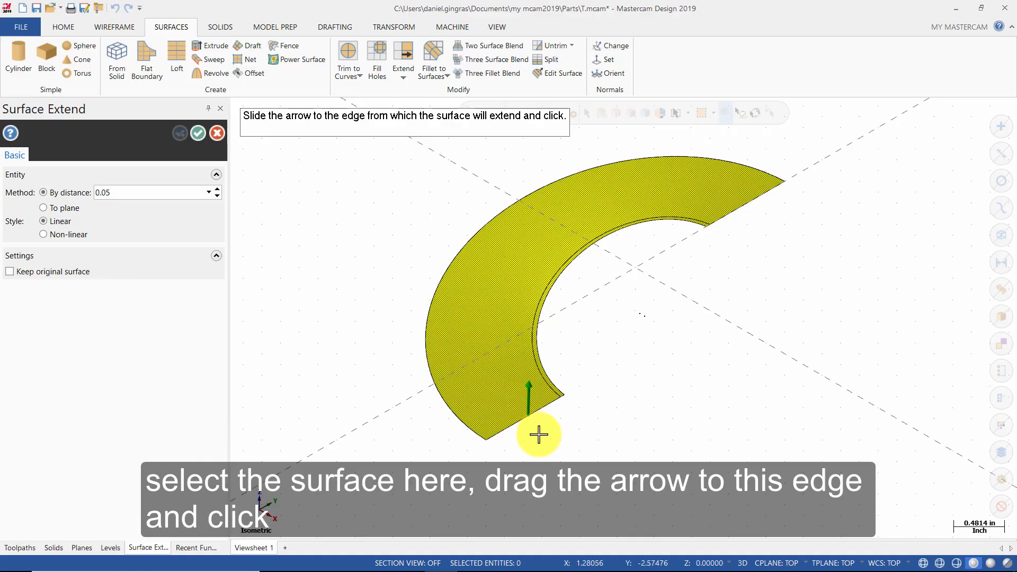
pyautogui.click(547, 449)
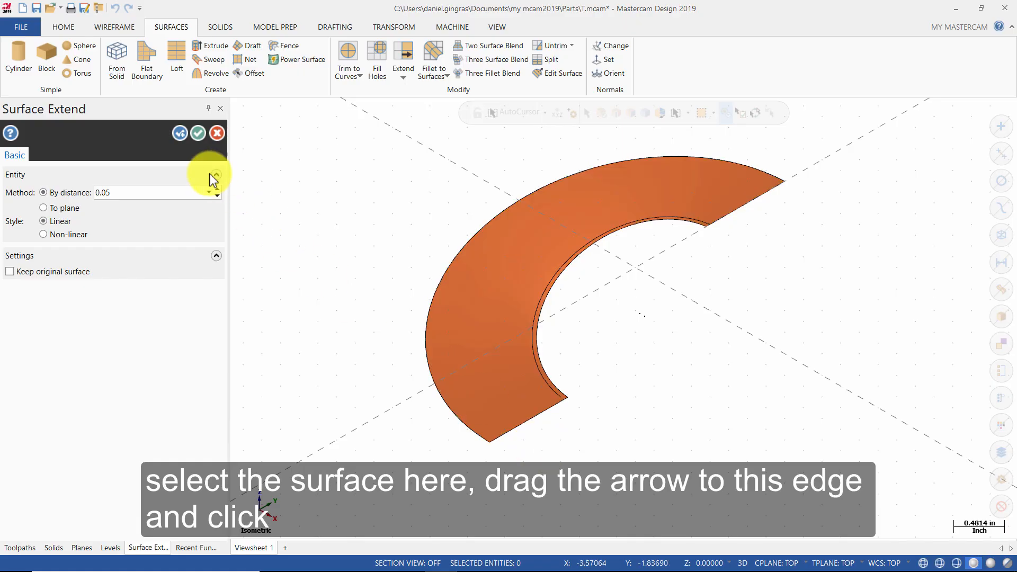
pyautogui.click(180, 133)
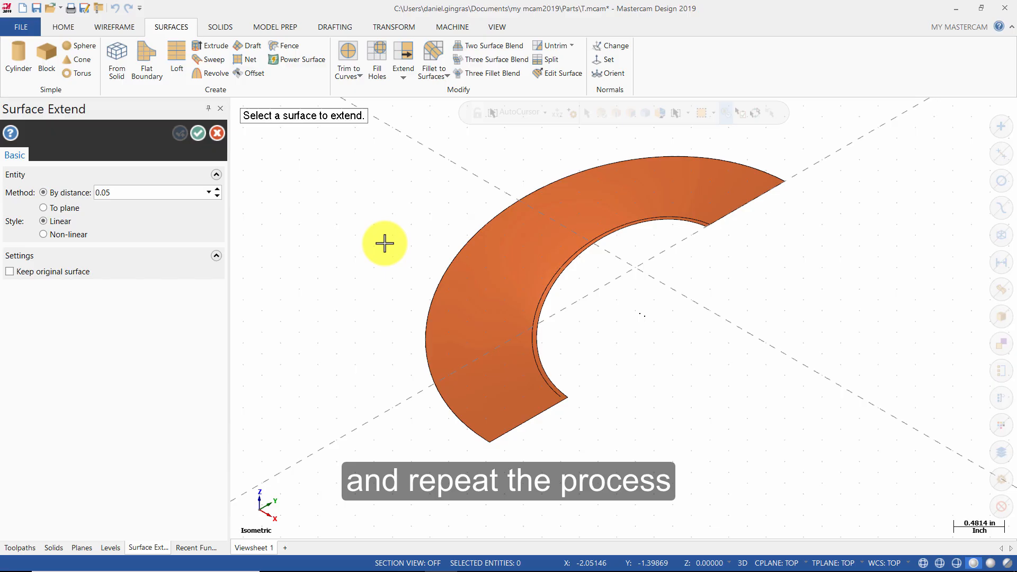
pyautogui.click(474, 279)
pyautogui.click(427, 250)
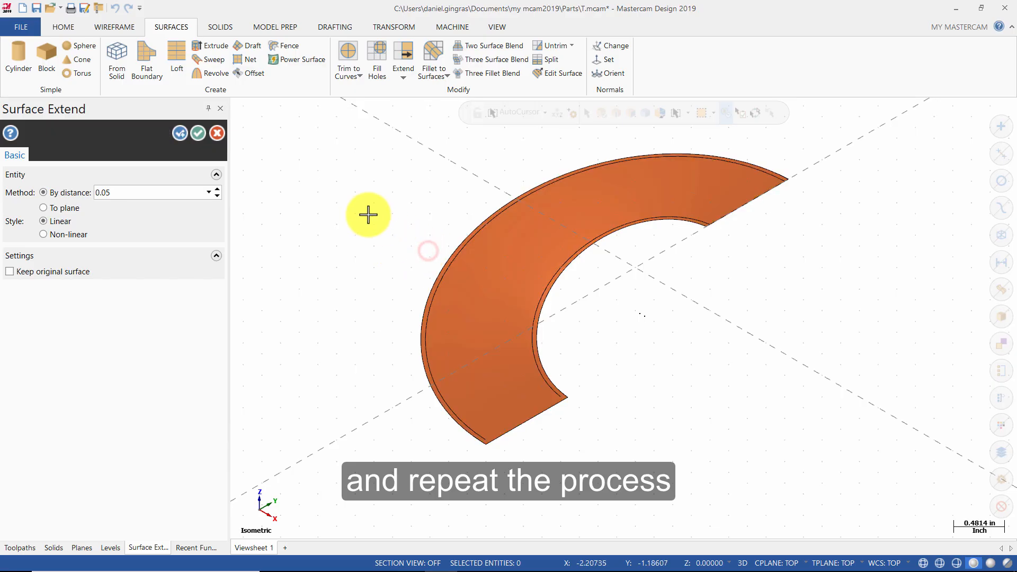
pyautogui.click(180, 132)
pyautogui.click(699, 193)
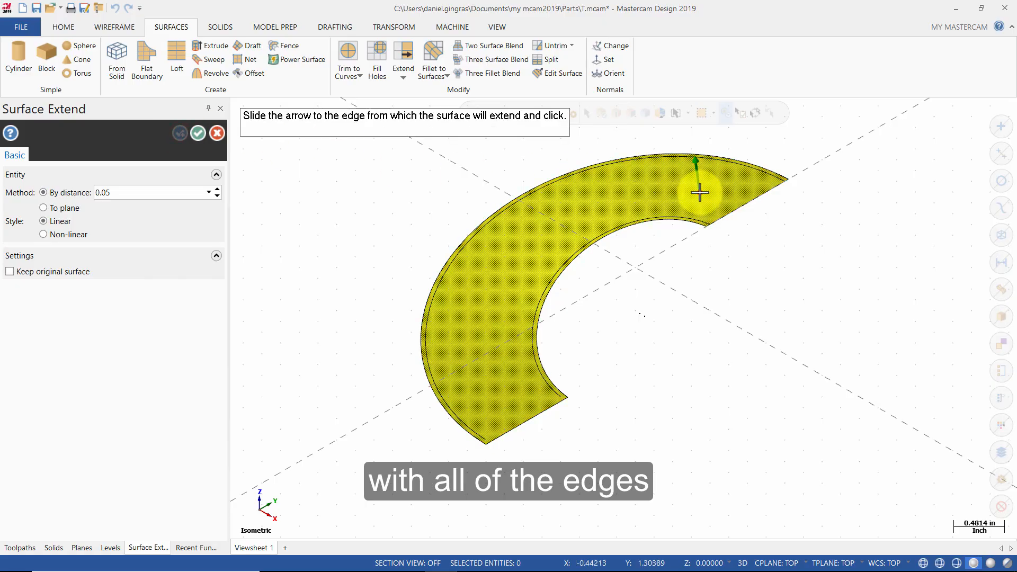
pyautogui.click(755, 221)
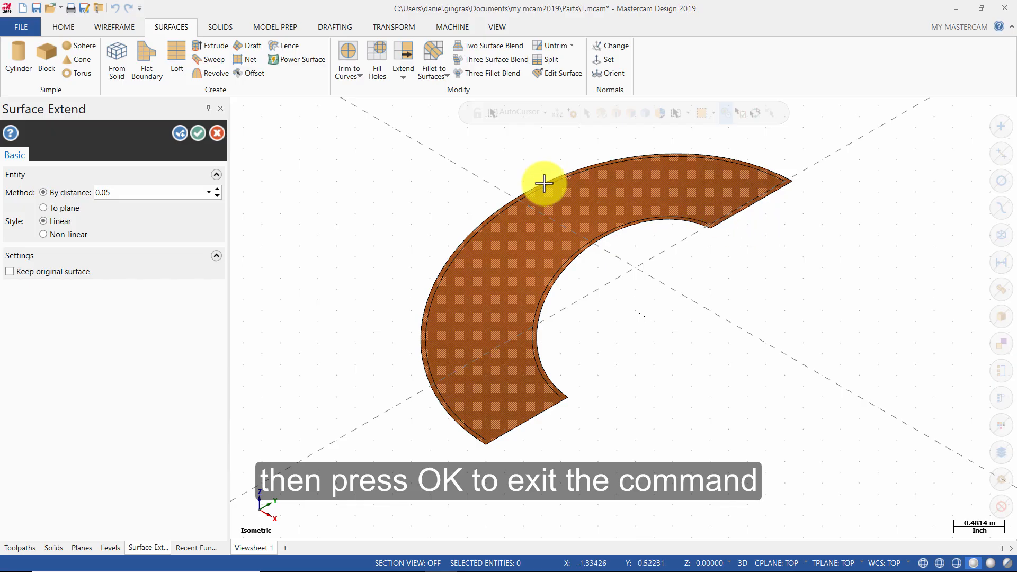
pyautogui.click(198, 133)
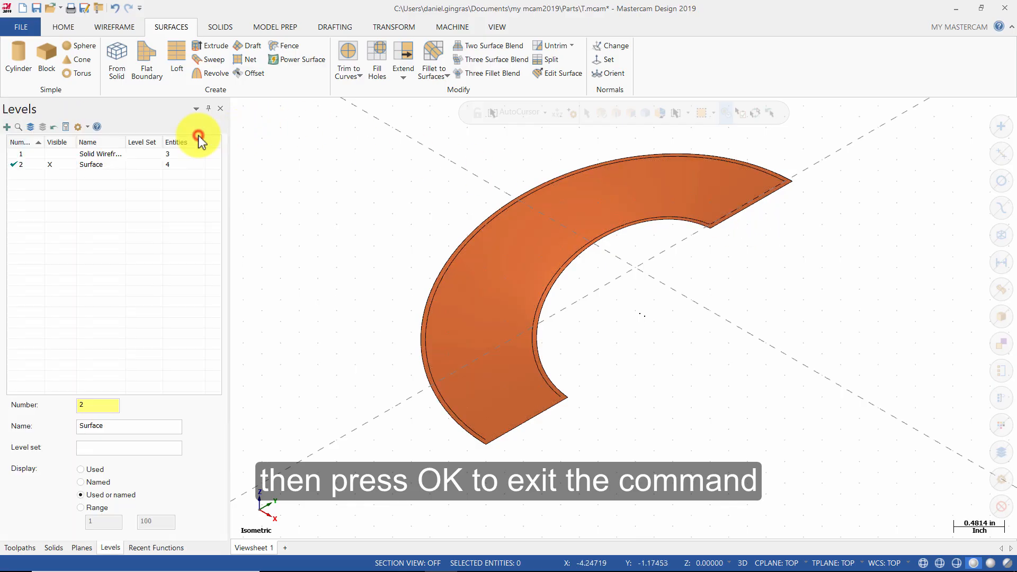